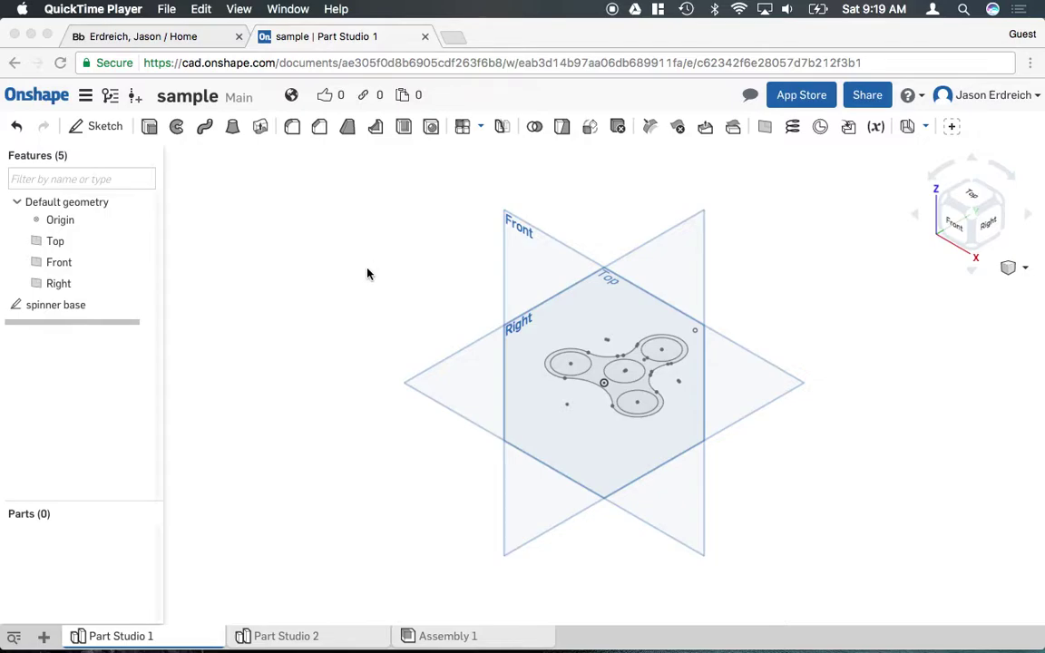
# Examine the spinner base sketch in Part Studio 1, highlighting its outer profile and circles
pyautogui.scroll(5, 606, 376)
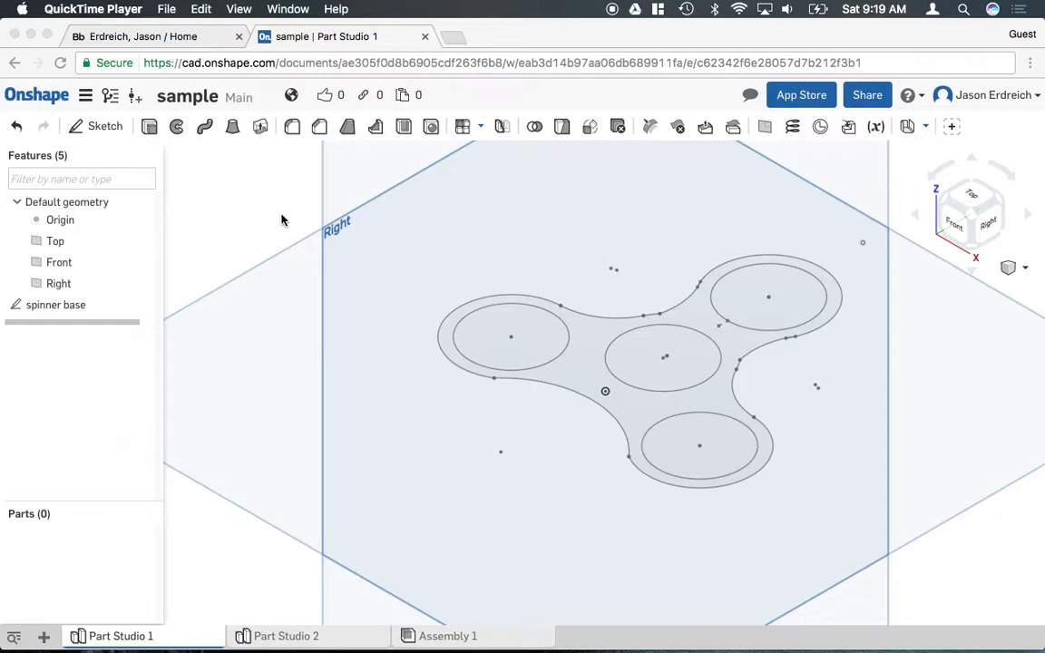
pyautogui.click(251, 216)
pyautogui.moveTo(296, 220); pyautogui.dragTo(192, 236, button='middle')
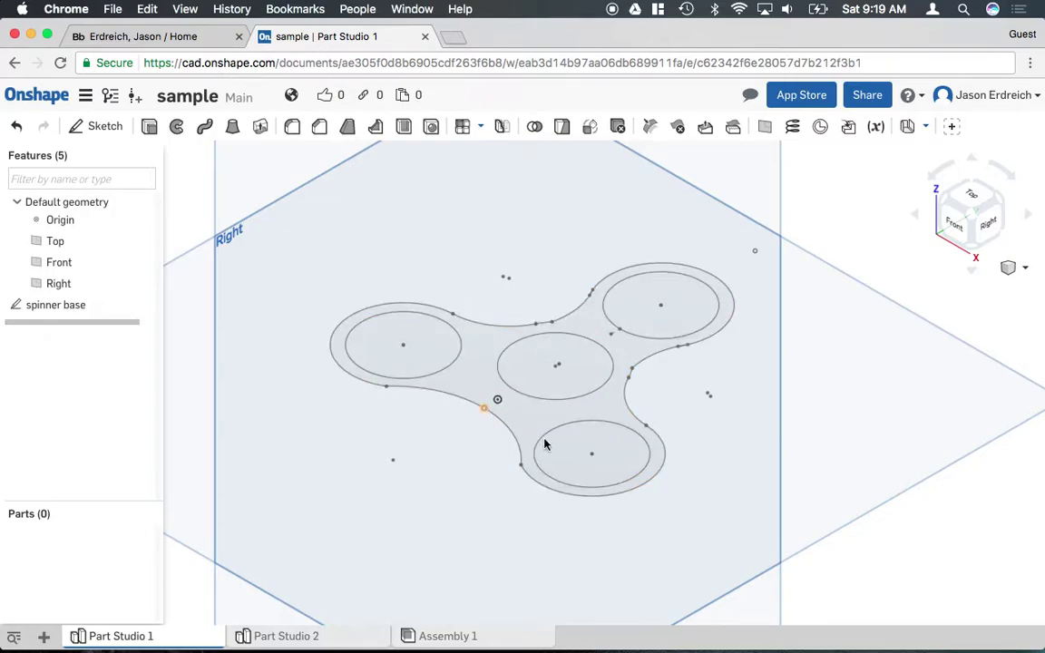
pyautogui.click(51, 306)
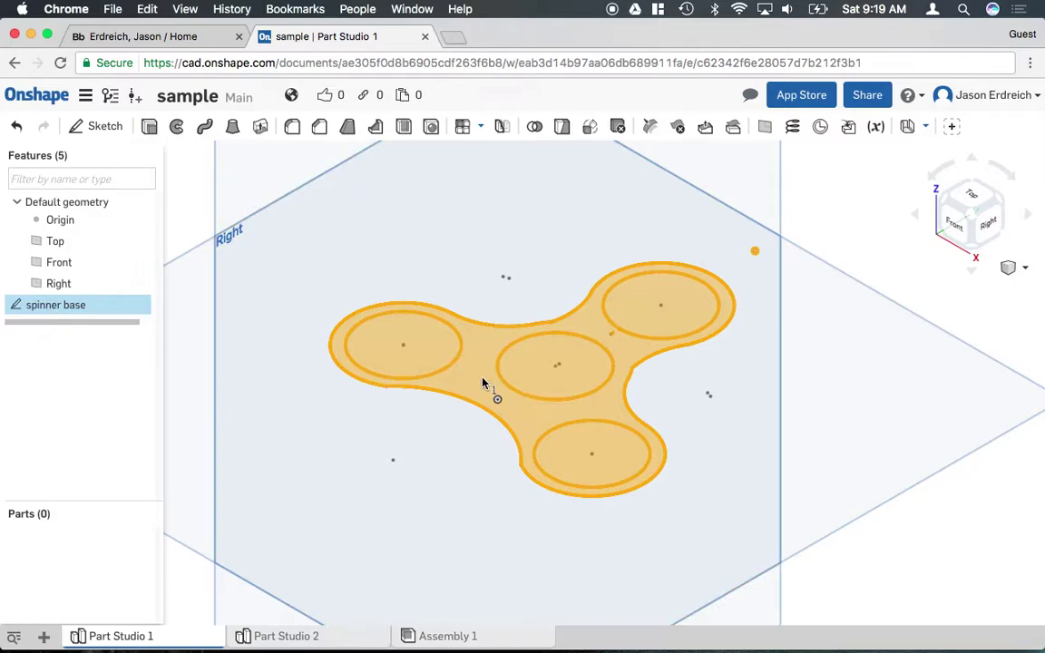
pyautogui.click(867, 261)
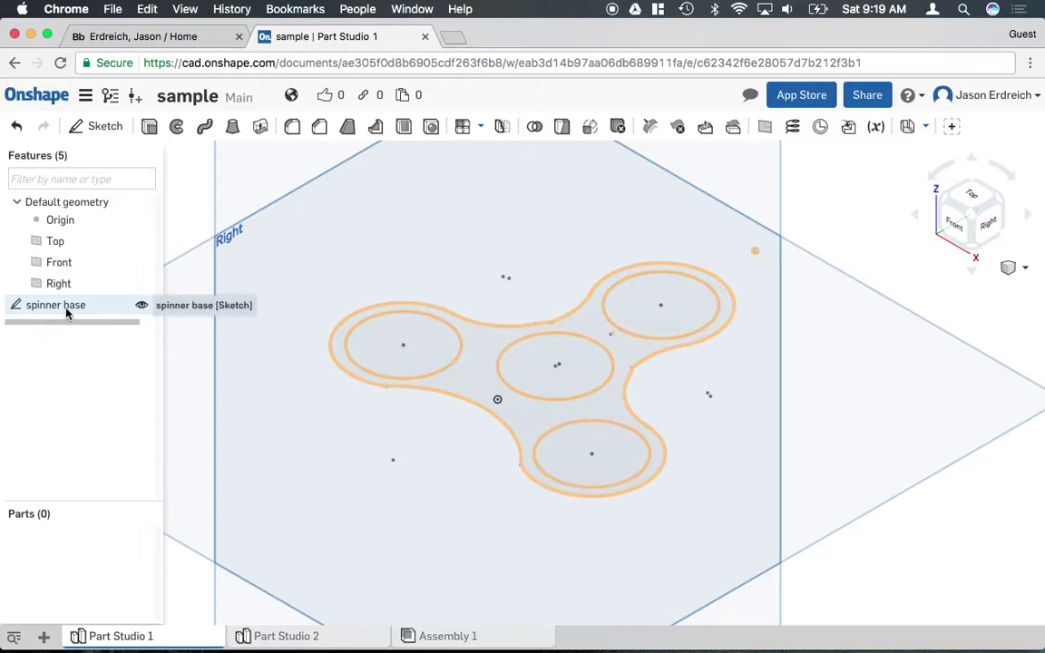
# Examine the separate outer-profile and holes sketches in Part Studio 2, highlighting the spinner - outer sketch
pyautogui.click(324, 635)
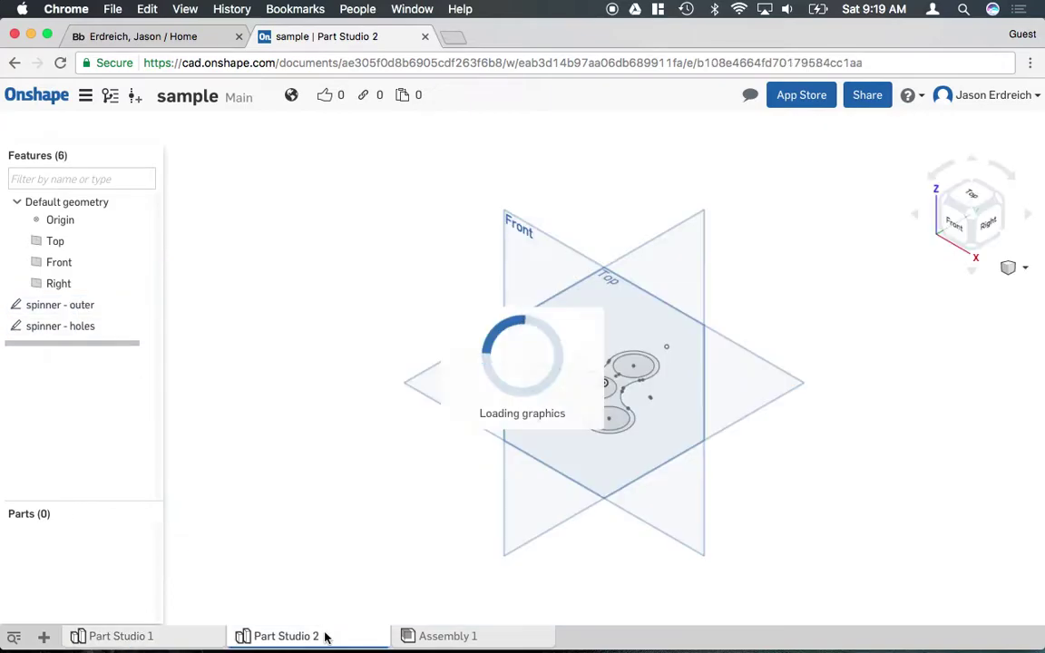
pyautogui.hotkey('shift', '5')
pyautogui.press('f')
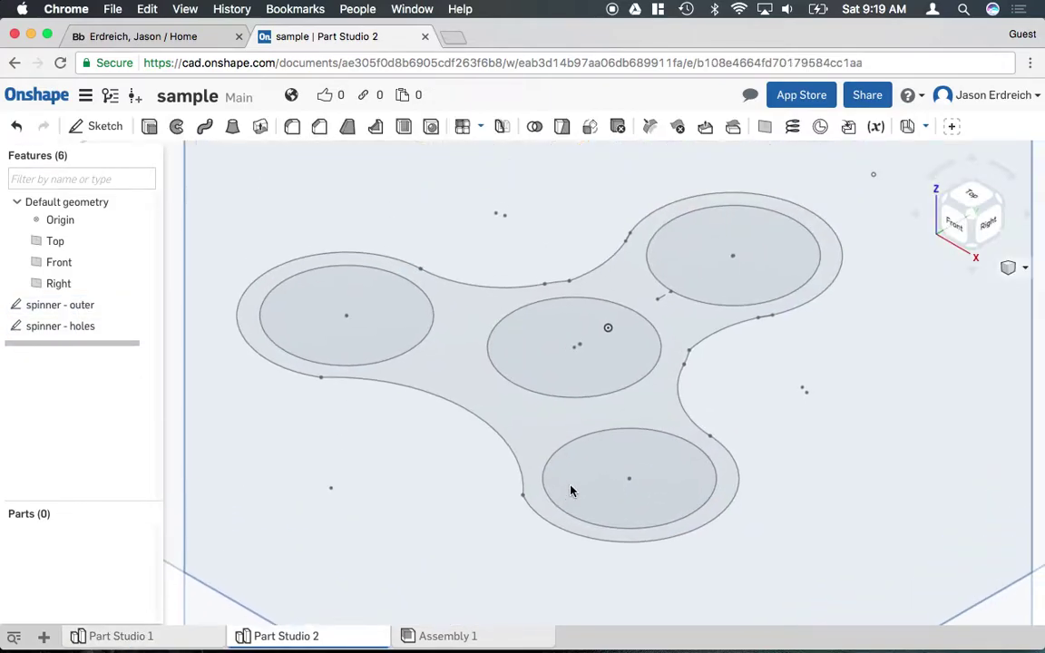
pyautogui.click(76, 307)
pyautogui.click(181, 259)
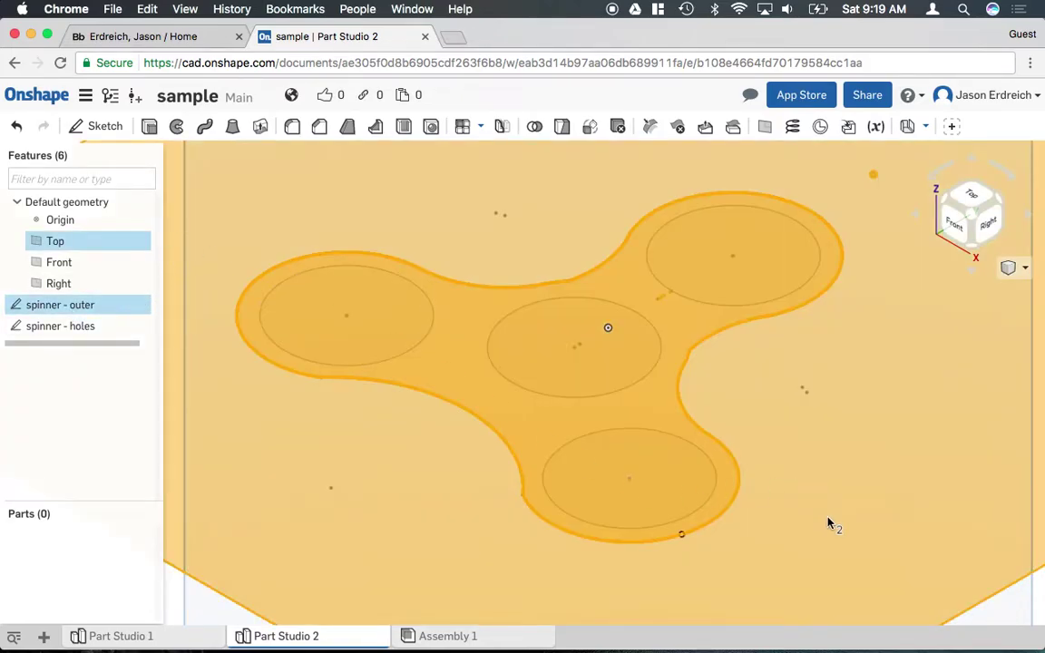
pyautogui.click(181, 569)
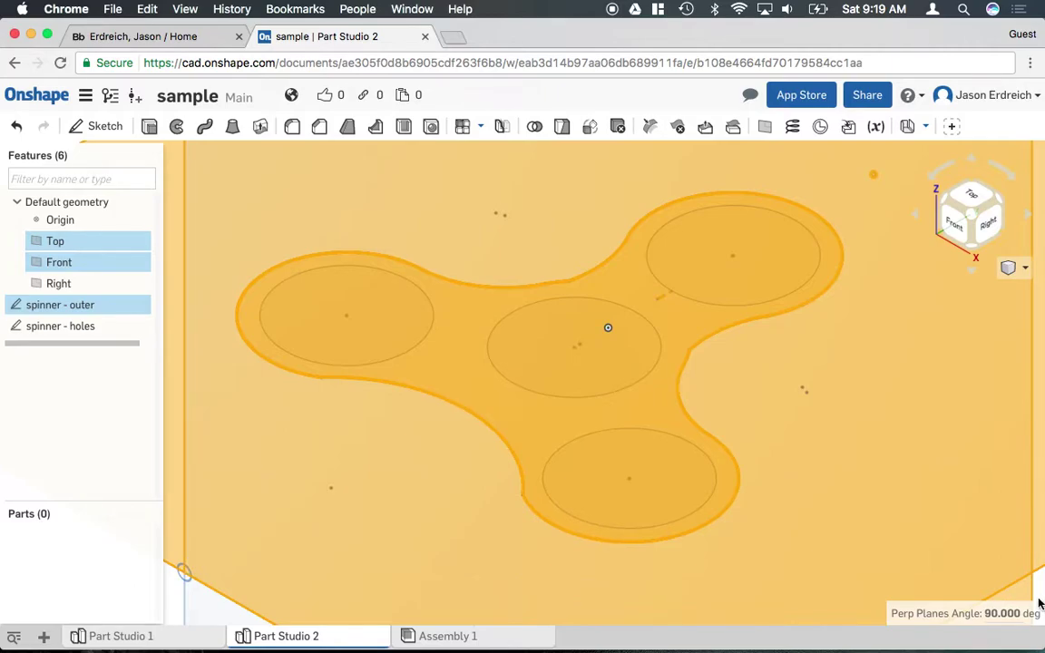
pyautogui.click(1041, 603)
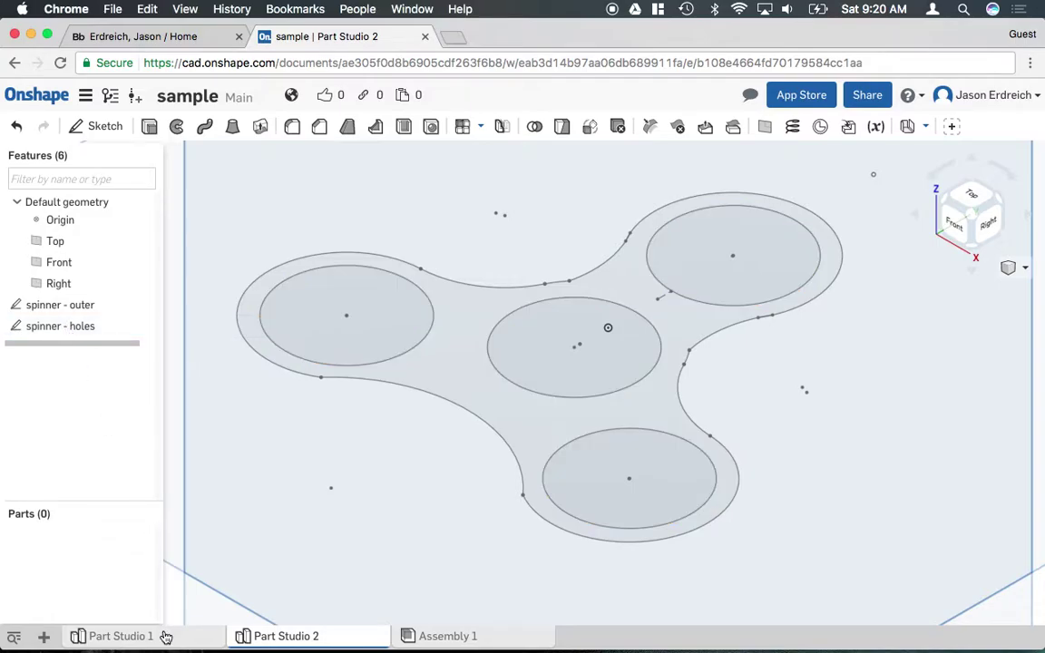
# Extrude the spinner - outer sketch face upward as a new solid with a depth of 0.17 in
pyautogui.click(149, 126)
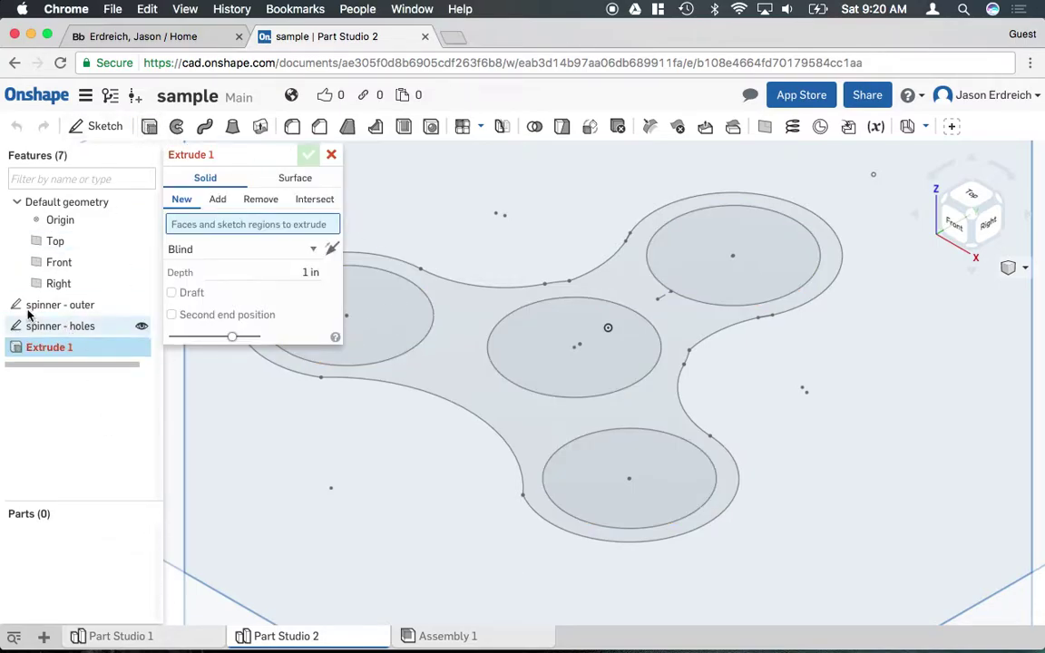
pyautogui.click(474, 304)
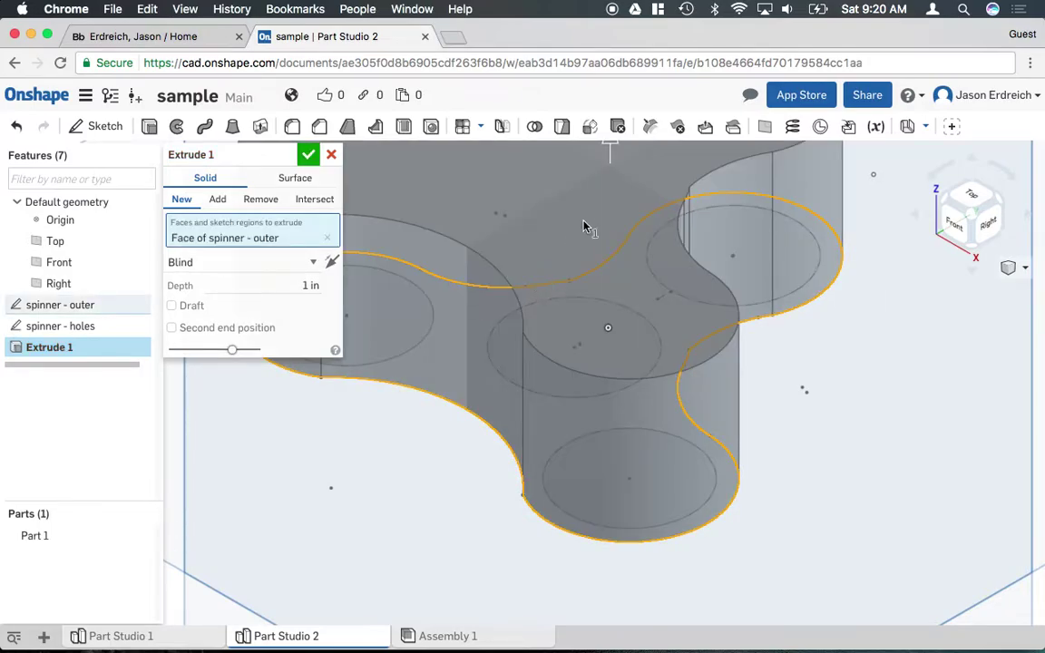
pyautogui.scroll(-1, 612, 250)
pyautogui.moveTo(612, 250); pyautogui.dragTo(619, 277)
pyautogui.moveTo(609, 273); pyautogui.dragTo(599, 338, button='middle')
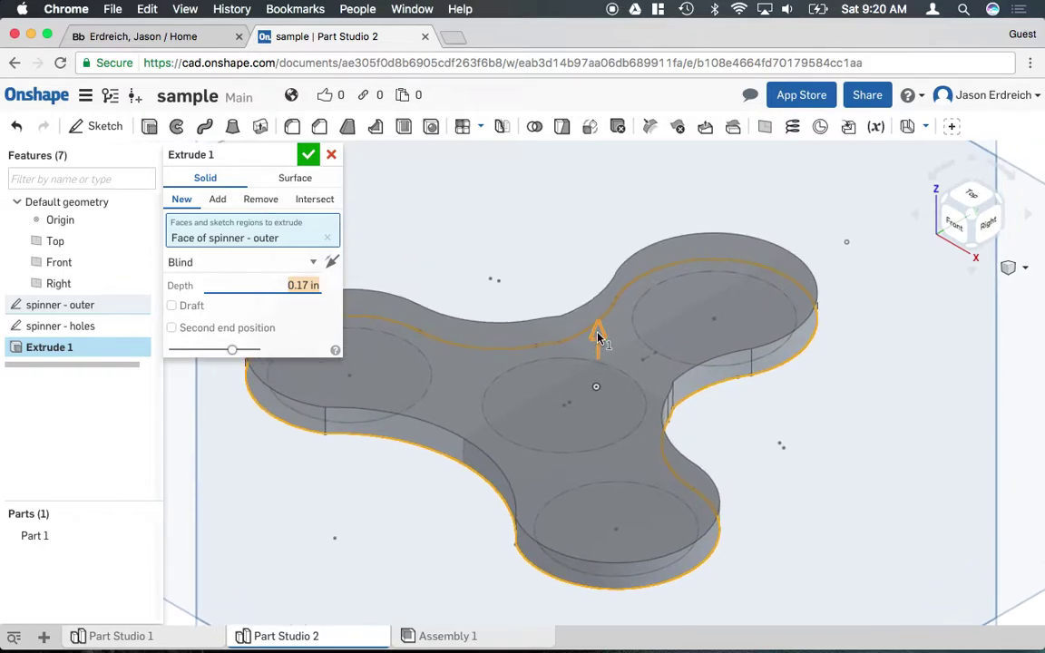
pyautogui.click(309, 154)
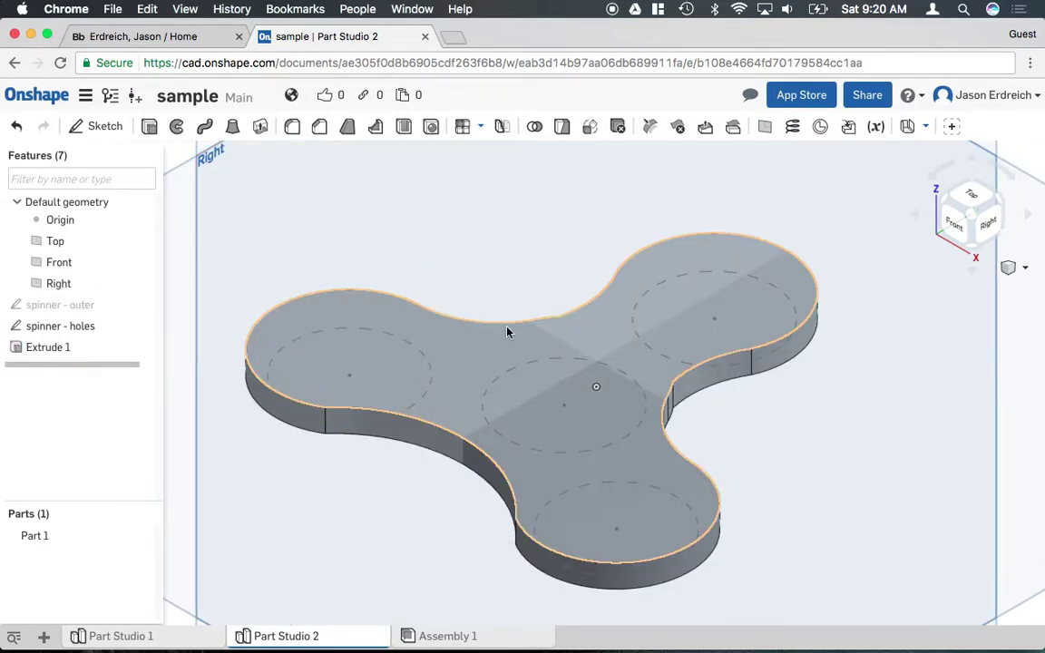
pyautogui.moveTo(558, 336); pyautogui.dragTo(567, 221, button='right')
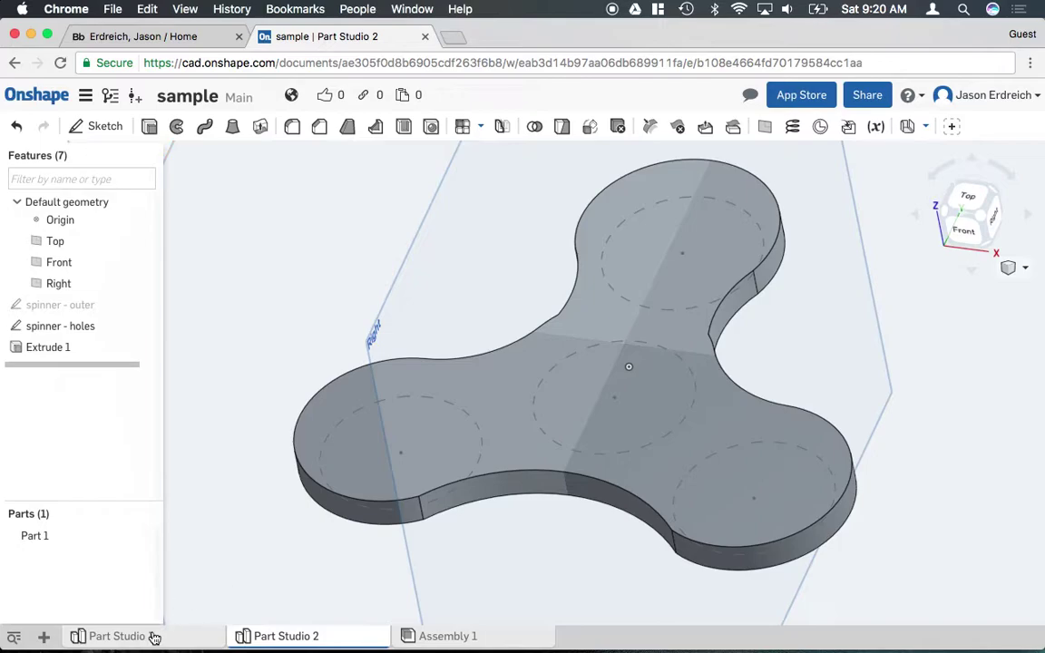
# In Part Studio 1, extrude the spinner base region around the four holes as a new solid, 0.21 in deep
pyautogui.click(121, 636)
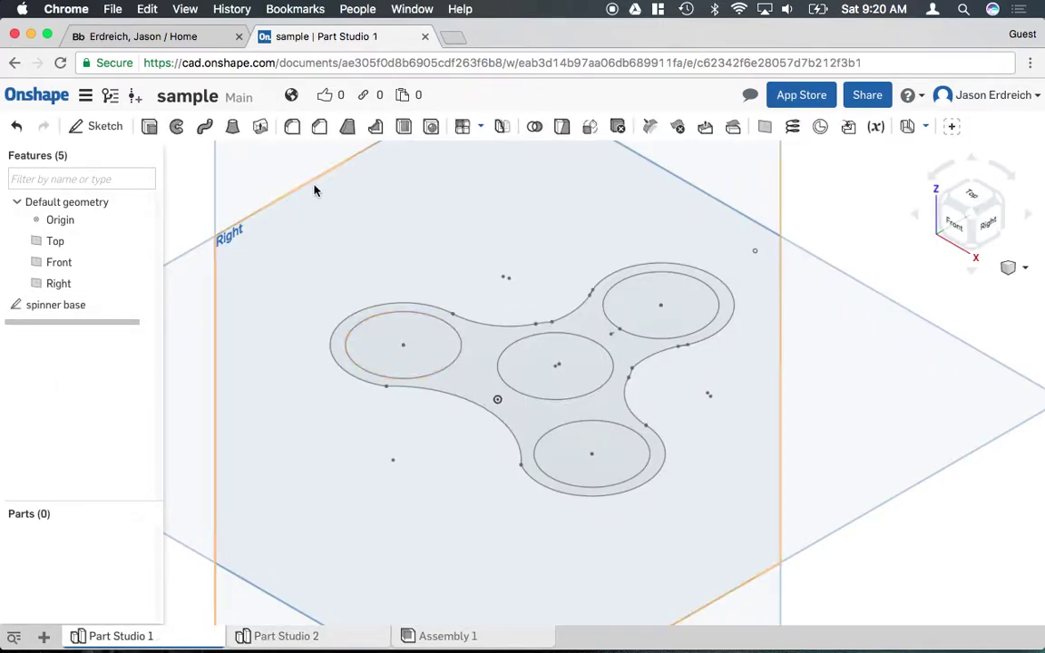
pyautogui.moveTo(481, 254); pyautogui.dragTo(443, 261, button='right')
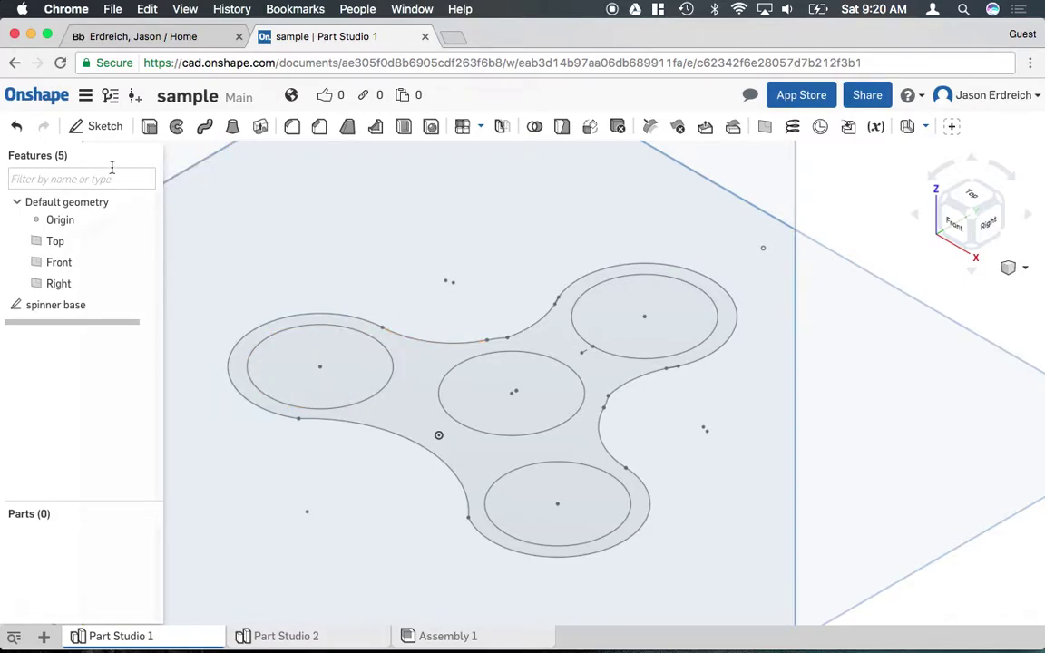
pyautogui.click(149, 128)
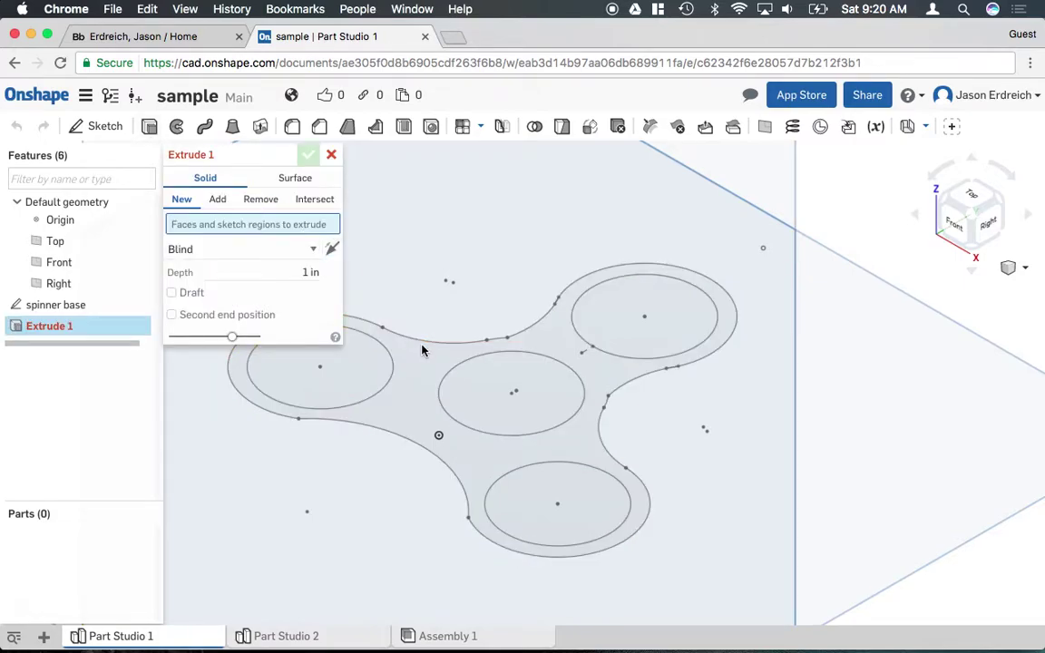
pyautogui.click(402, 402)
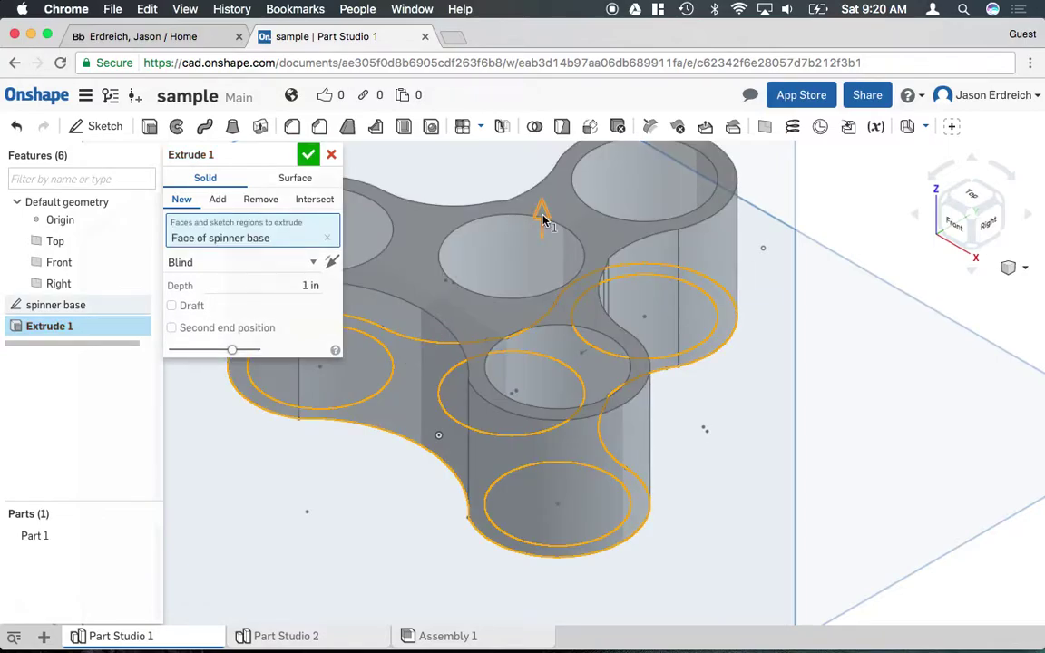
pyautogui.moveTo(543, 220); pyautogui.dragTo(538, 331)
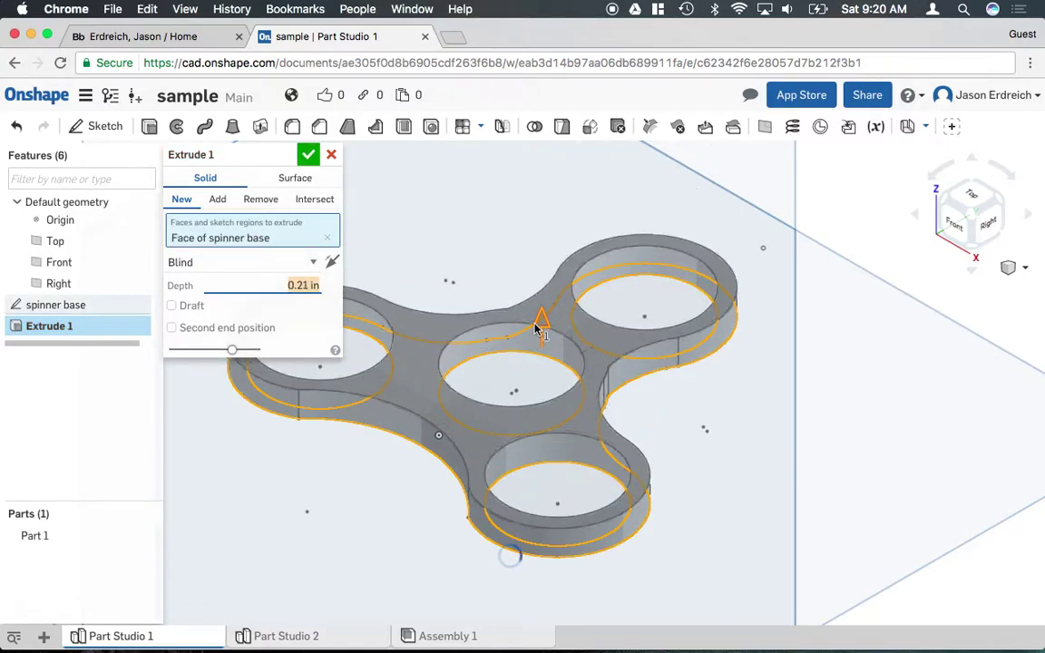
pyautogui.click(309, 154)
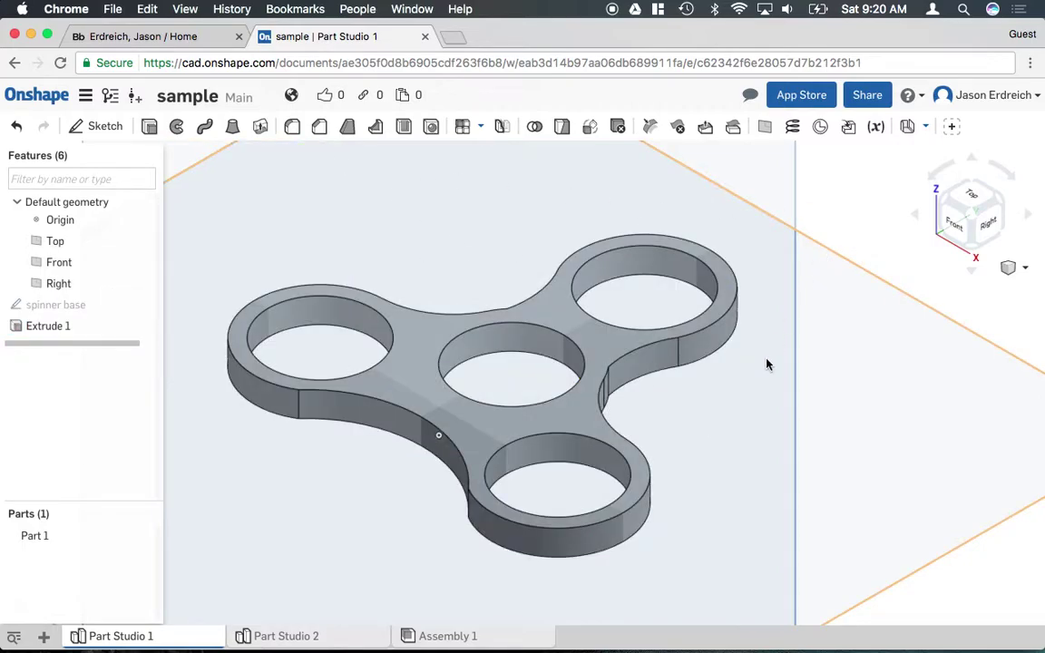
# Start a new sketch on the Top plane, viewed from the top, and name it "caps"
pyautogui.scroll(-3, 626, 363)
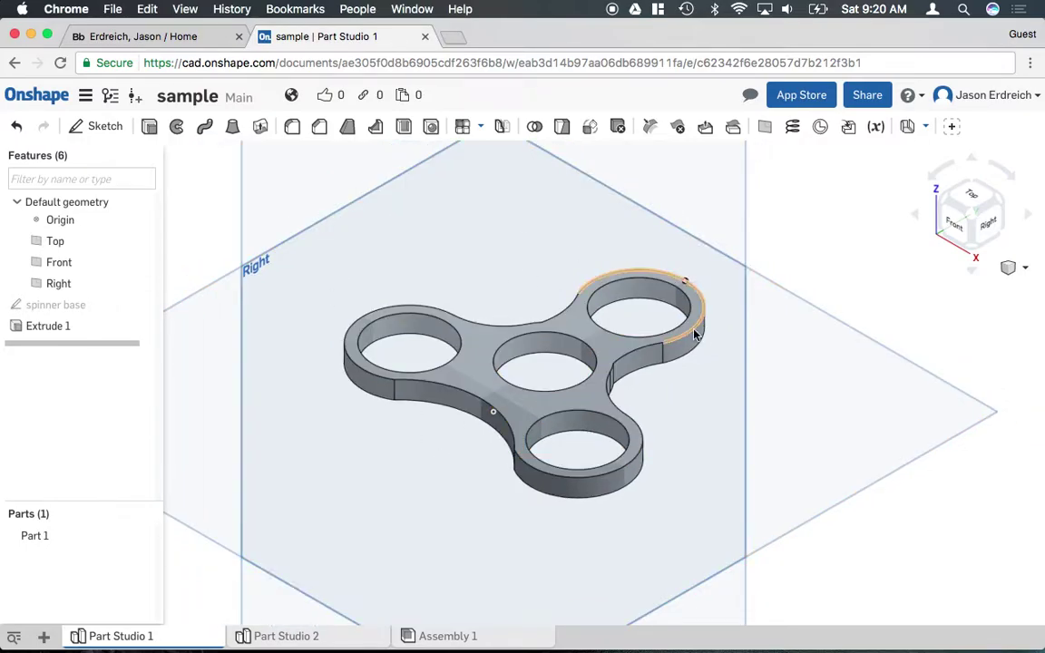
pyautogui.click(817, 409)
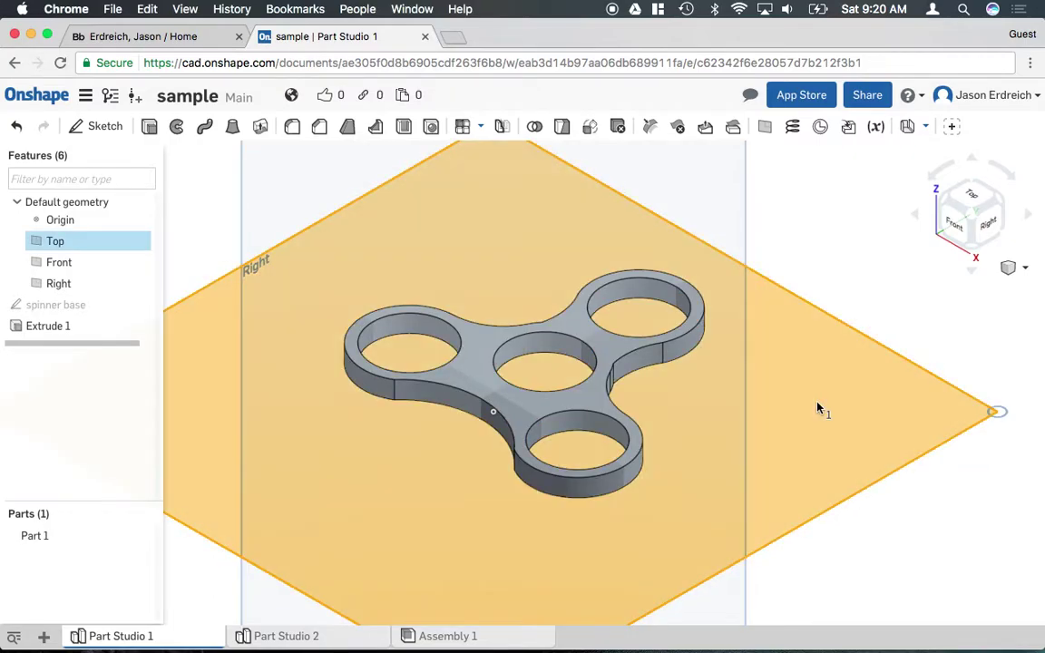
pyautogui.rightClick(817, 408)
pyautogui.click(851, 414)
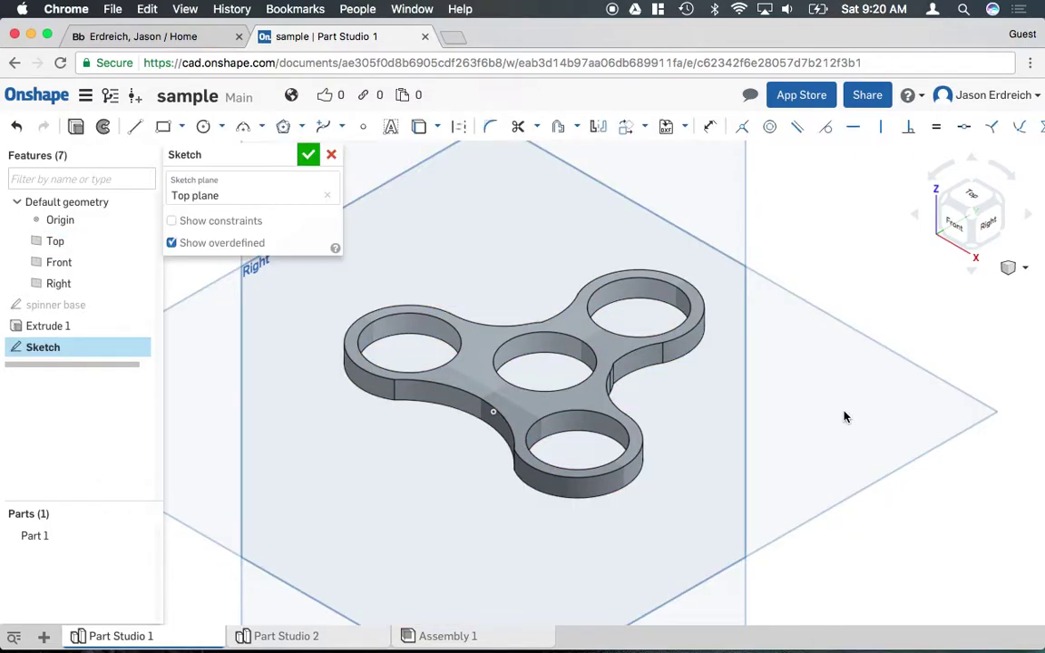
pyautogui.click(978, 198)
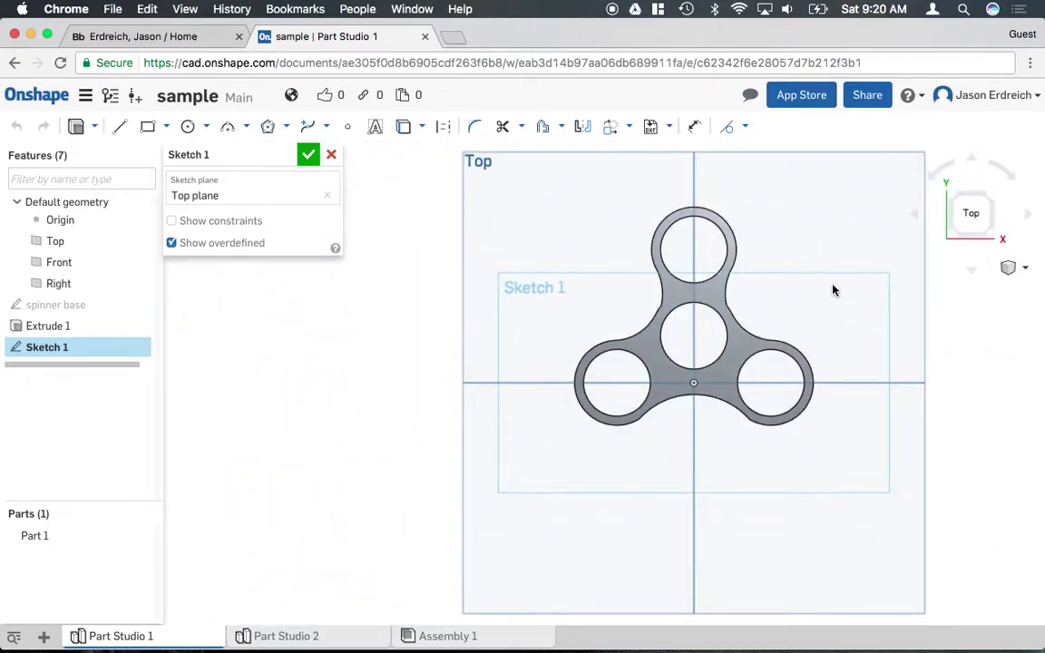
pyautogui.scroll(1, 765, 281)
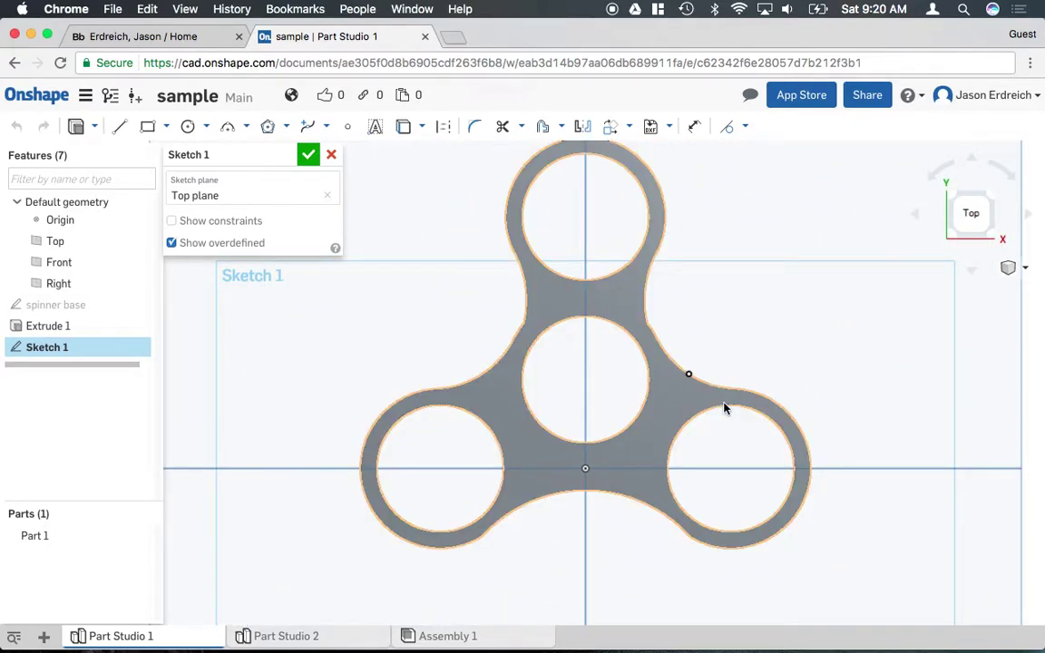
pyautogui.moveTo(697, 277)
pyautogui.mouseDown(button='middle')
pyautogui.moveTo(612, 318)
pyautogui.moveTo(533, 331)
pyautogui.mouseUp(button='middle')
pyautogui.scroll(4, 585, 355)
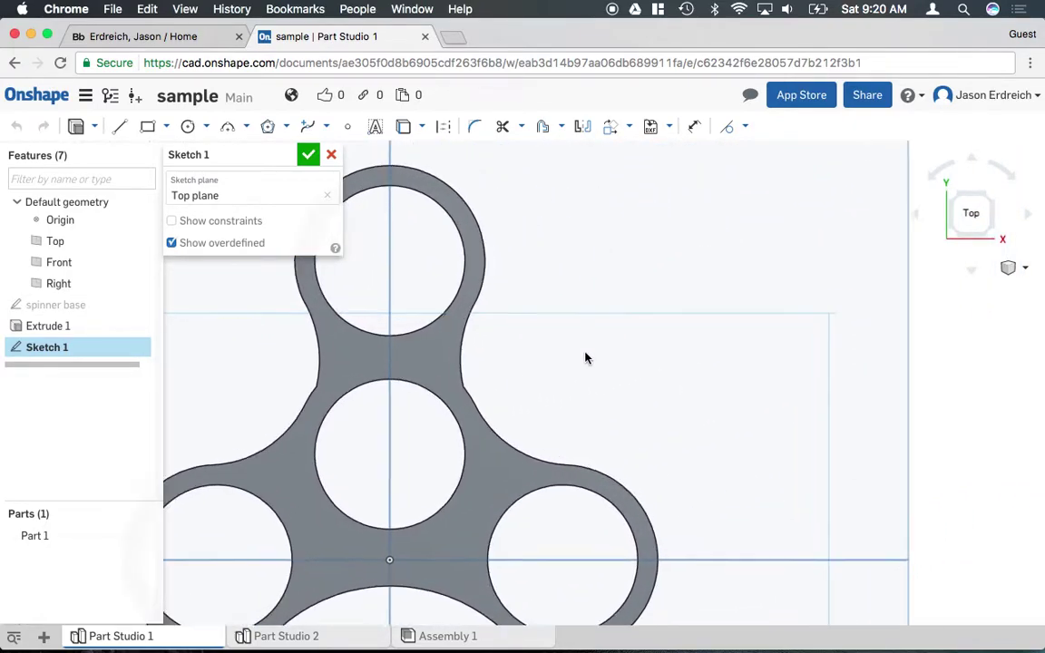
pyautogui.click(287, 156)
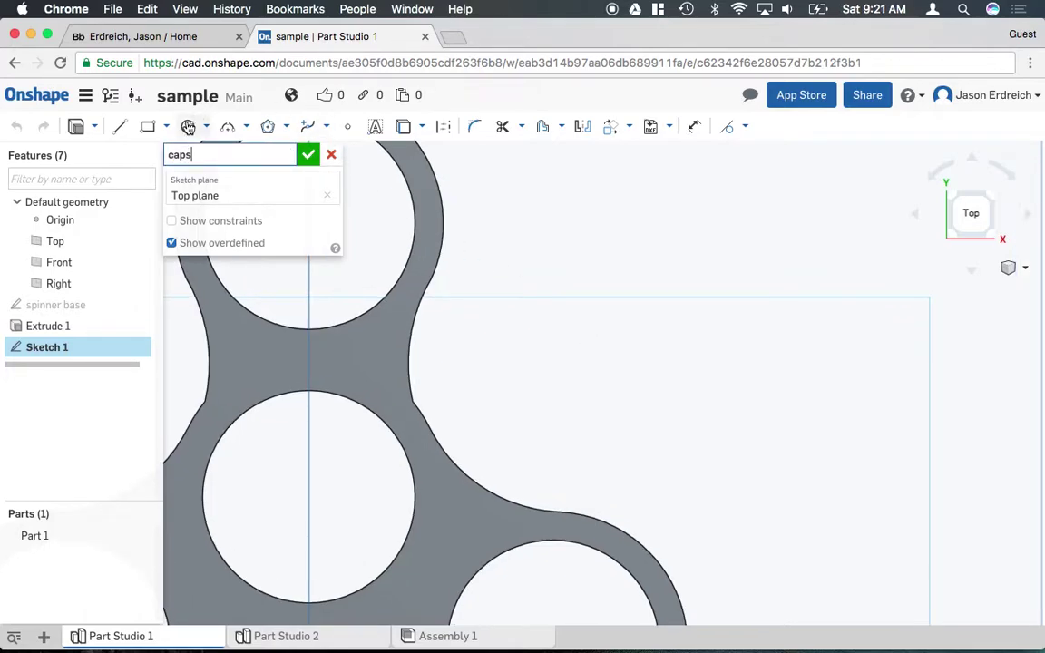
pyautogui.press('Return')
# Draw a circle 1 in in diameter in the empty area between two spinner arms and finish the sketch
pyautogui.press('c')
pyautogui.click(569, 352)
pyautogui.click(663, 367)
pyautogui.write('1')
pyautogui.press('Return')
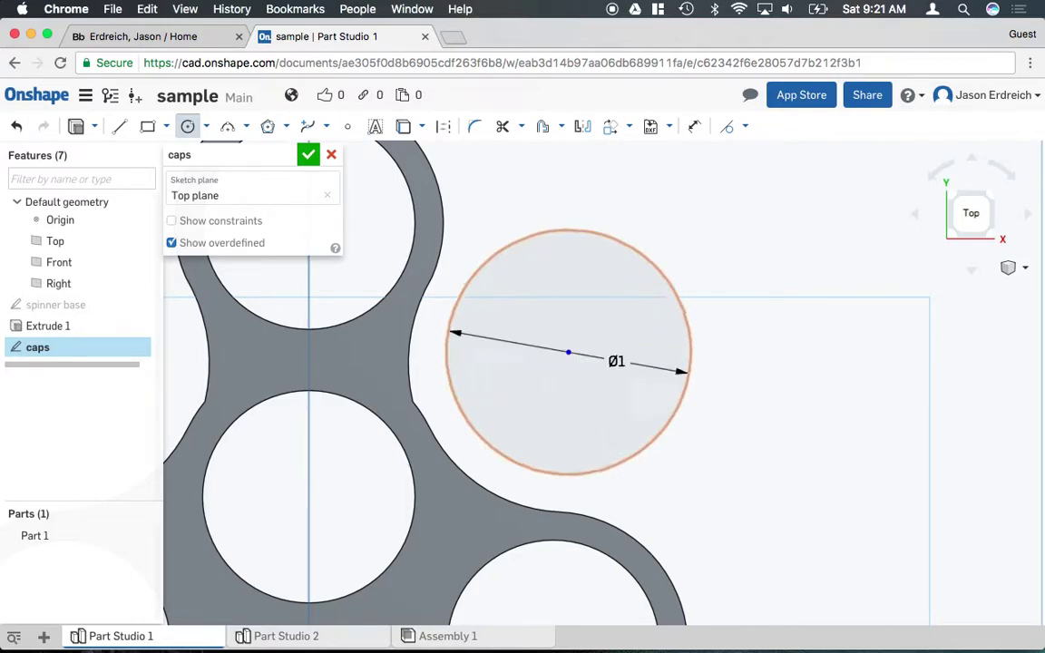
pyautogui.click(309, 155)
# Extrude the caps circle as a new solid with a blind depth of .0625 in, working in the isometric view
pyautogui.click(1021, 269)
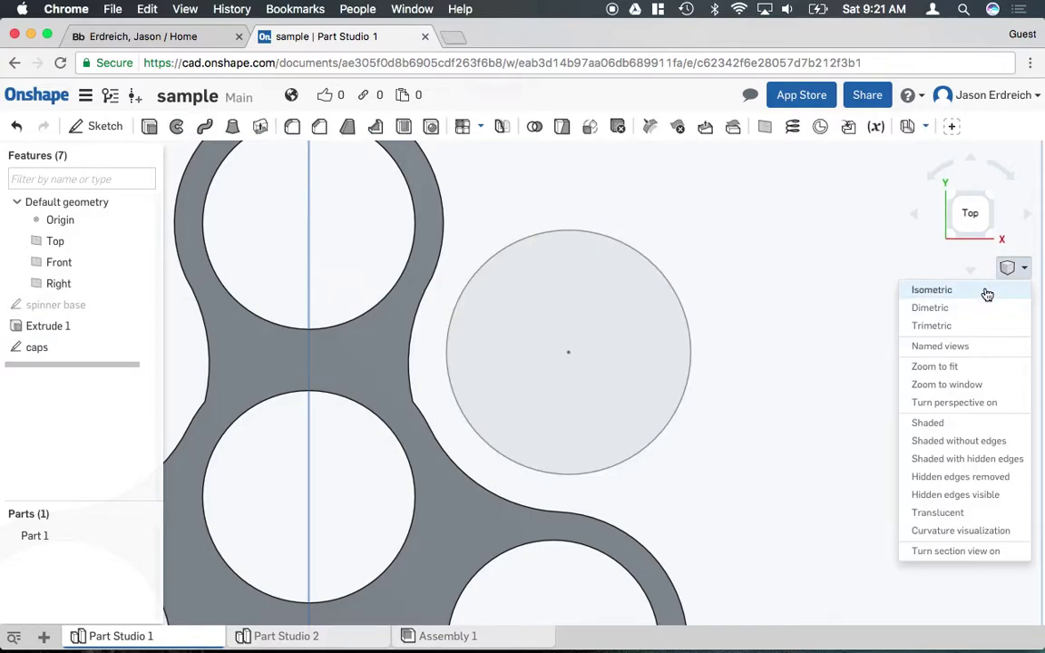
pyautogui.click(926, 289)
pyautogui.scroll(5, 717, 380)
pyautogui.scroll(2, 626, 382)
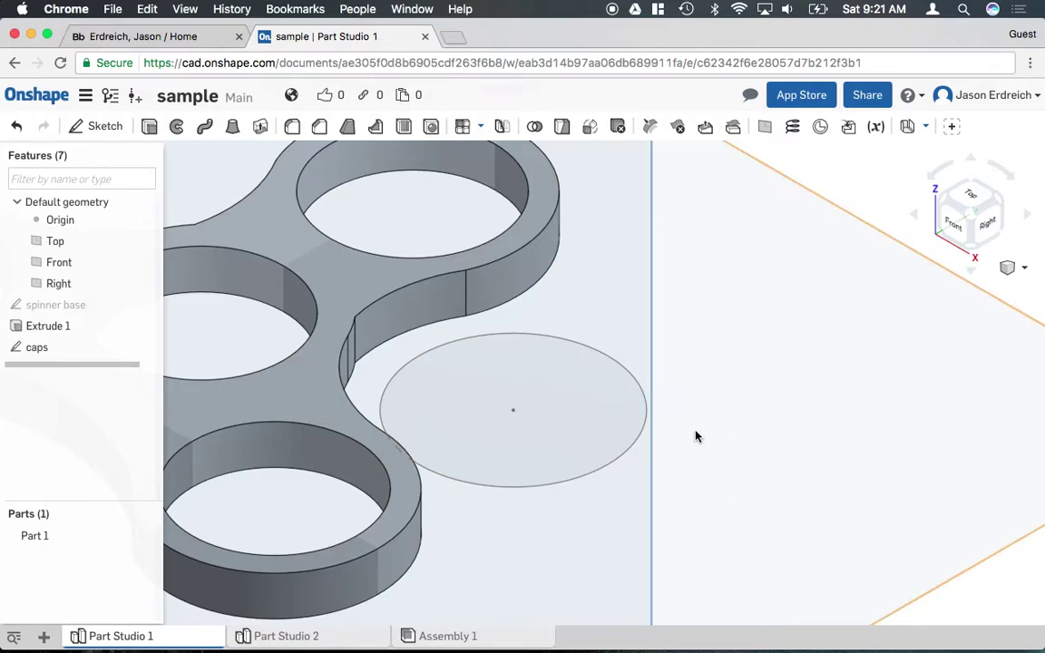
pyautogui.scroll(-2, 644, 421)
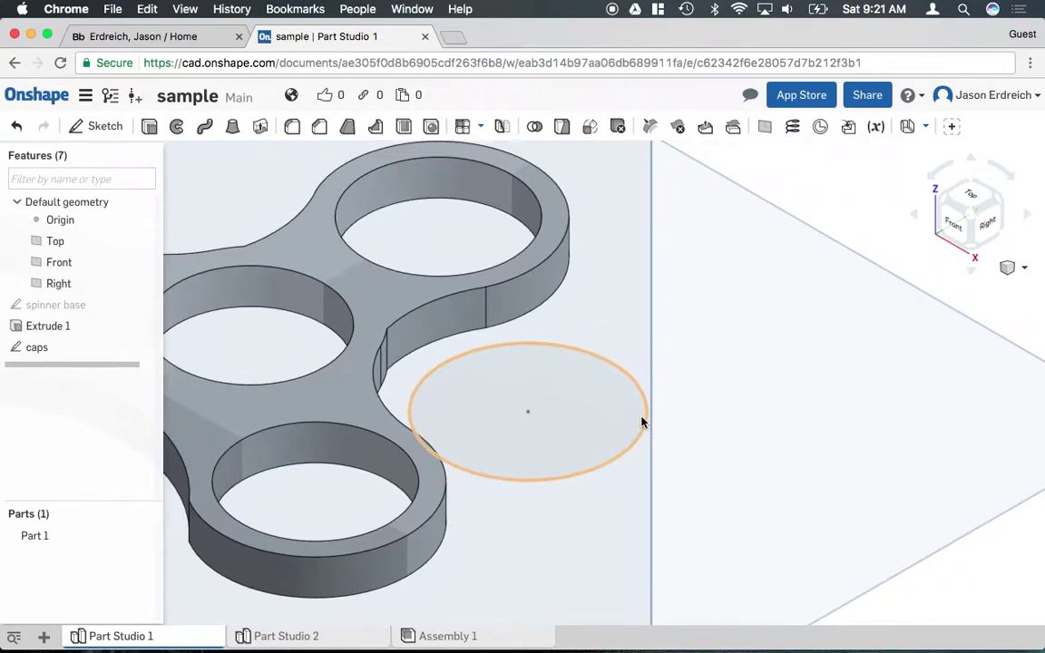
pyautogui.click(150, 126)
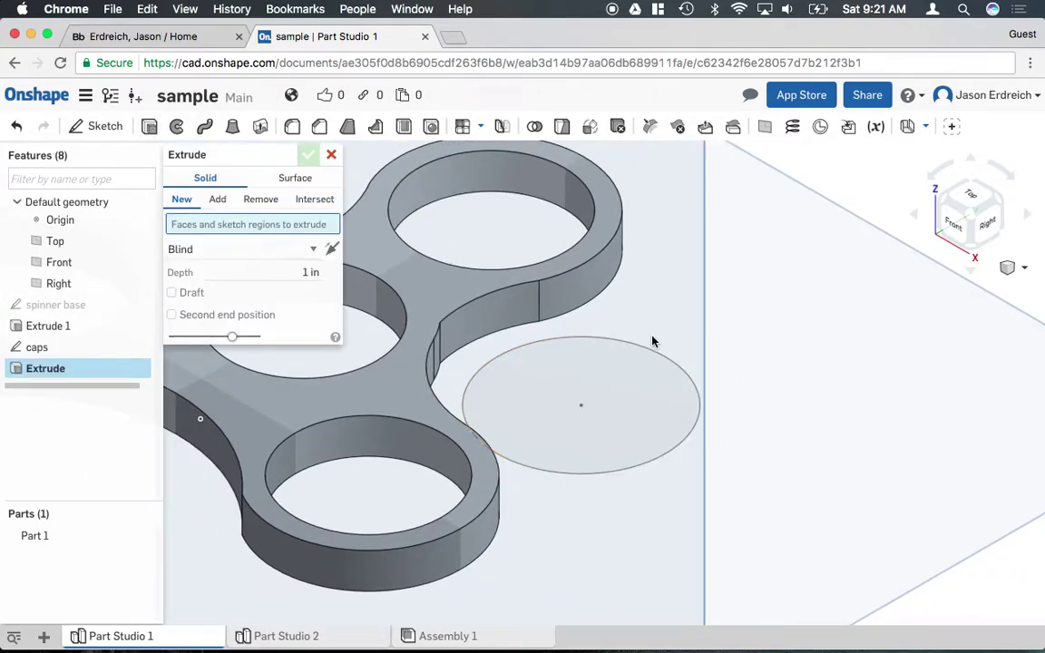
pyautogui.click(660, 383)
pyautogui.click(295, 286)
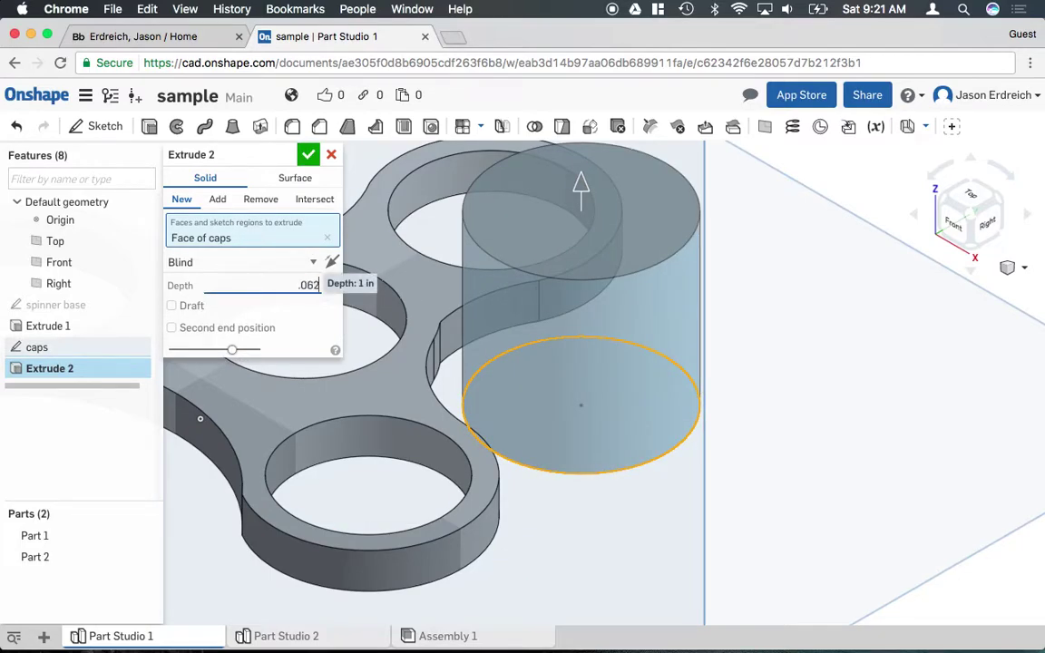
pyautogui.write('.0625')
pyautogui.press('Return')
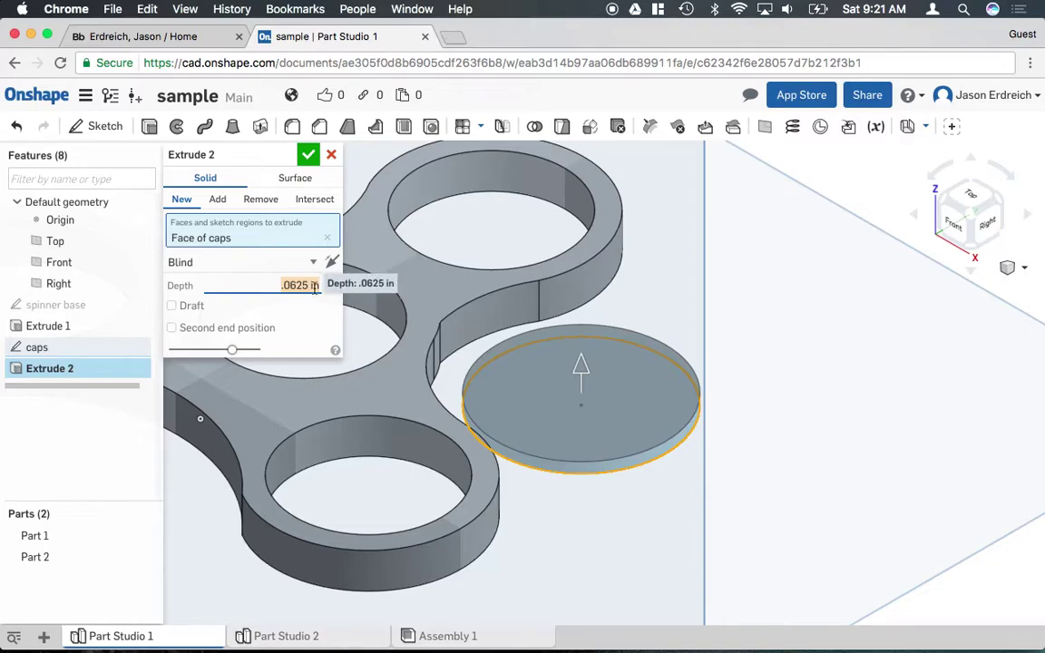
pyautogui.click(309, 156)
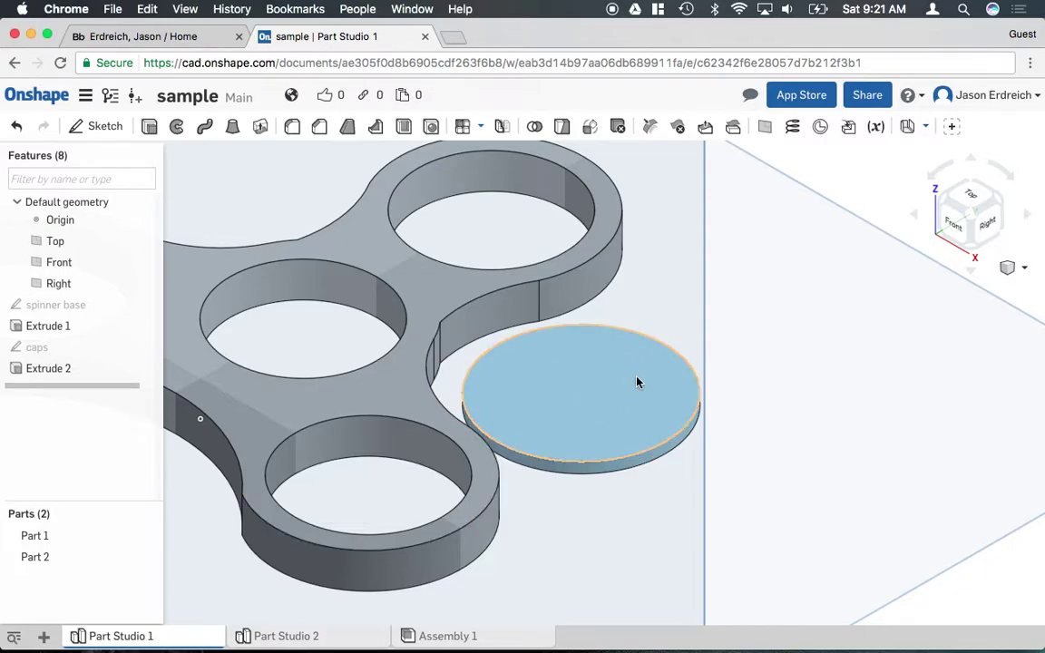
# Start a new sketch on the top face of the cap disc
pyautogui.moveTo(730, 439); pyautogui.dragTo(410, 441, button='right')
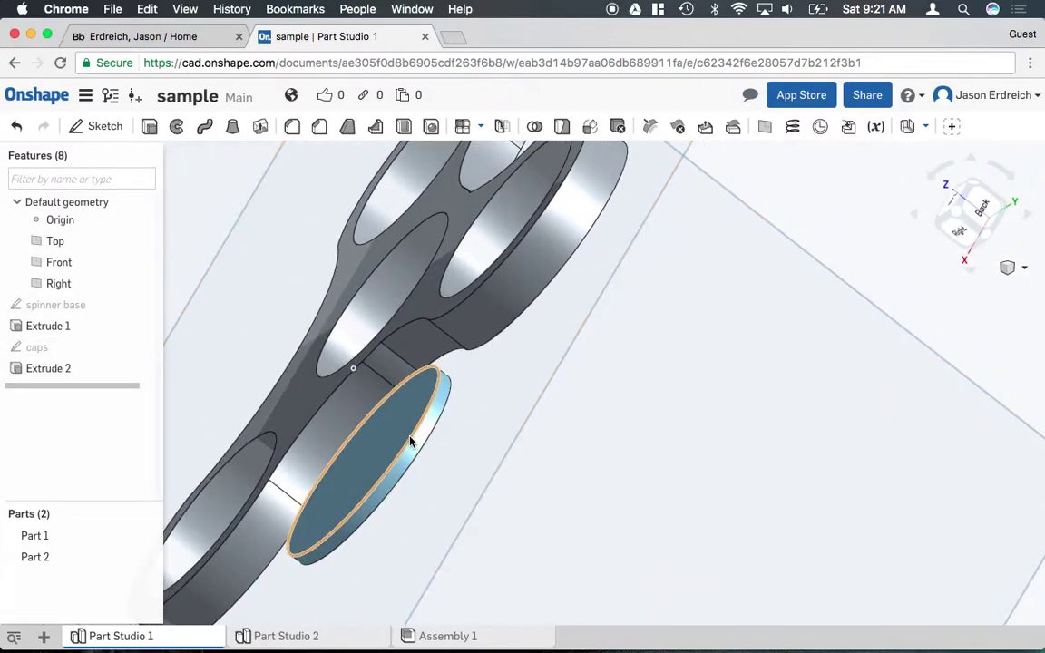
pyautogui.click(1009, 268)
pyautogui.click(985, 290)
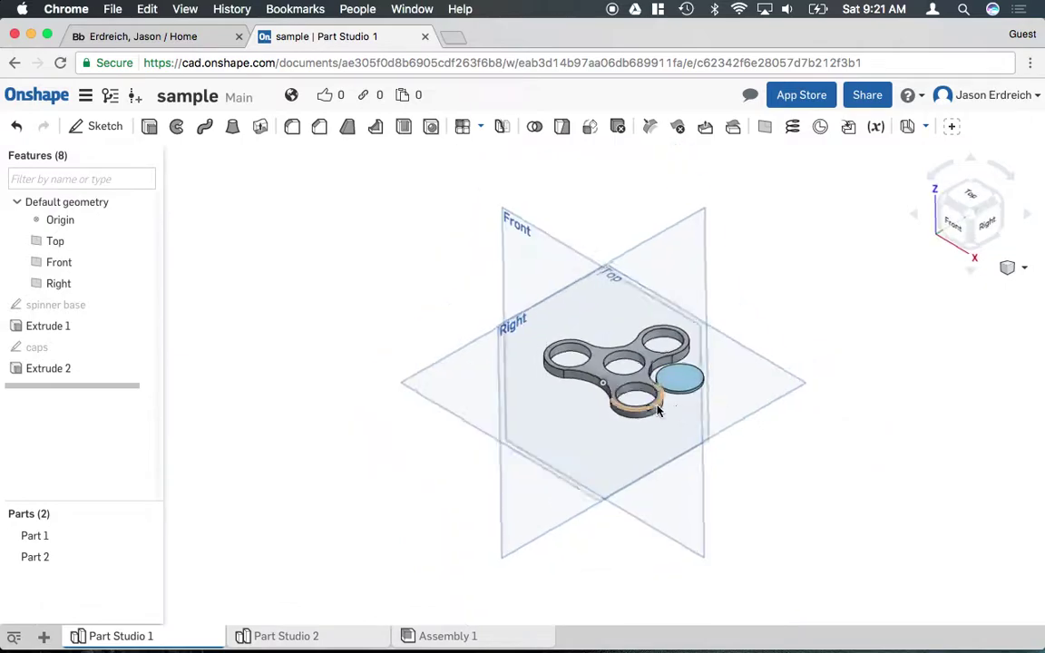
pyautogui.scroll(5, 689, 395)
pyautogui.click(640, 425)
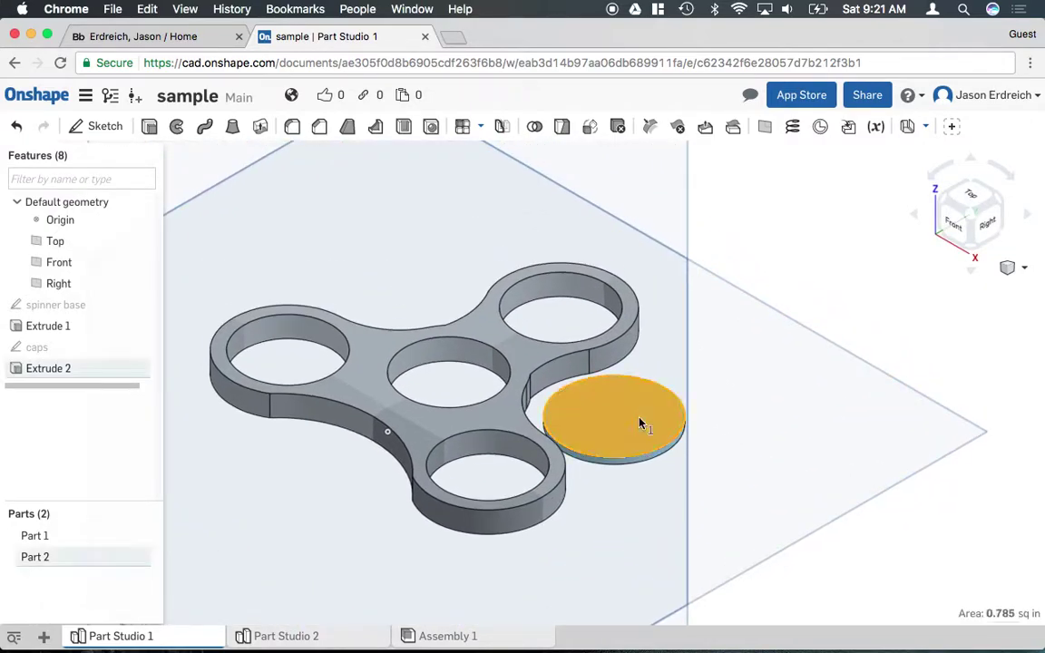
pyautogui.rightClick(640, 425)
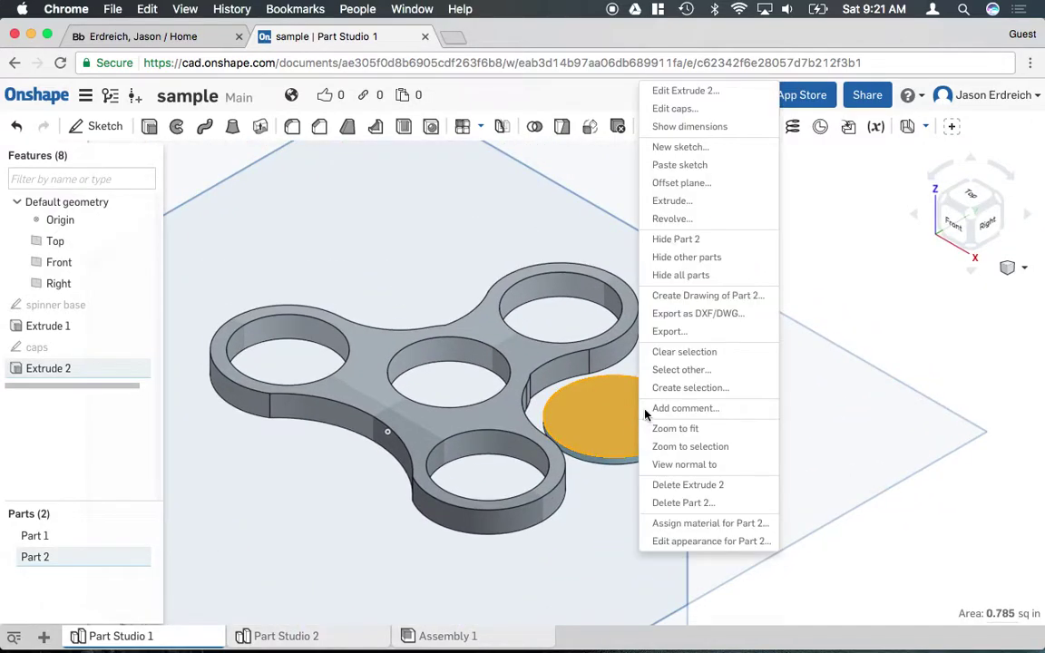
pyautogui.click(697, 148)
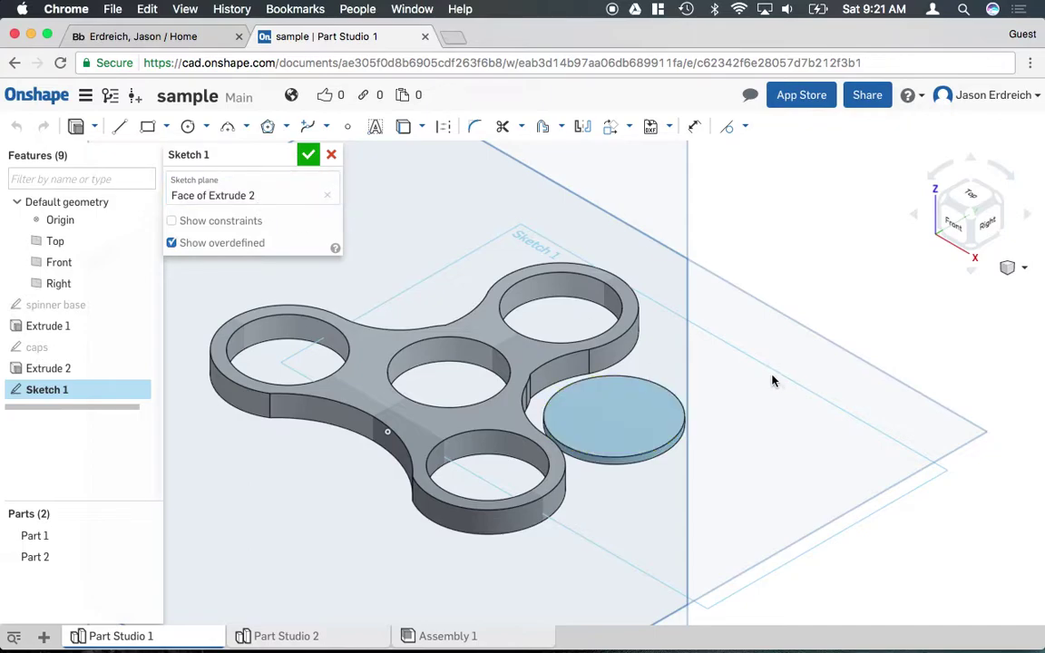
# Name the new sketch on the cap face "cap part 2", working in the top view
pyautogui.moveTo(644, 481)
pyautogui.mouseDown(button='right')
pyautogui.moveTo(625, 474)
pyautogui.moveTo(616, 445)
pyautogui.mouseUp(button='right')
pyautogui.scroll(3, 641, 399)
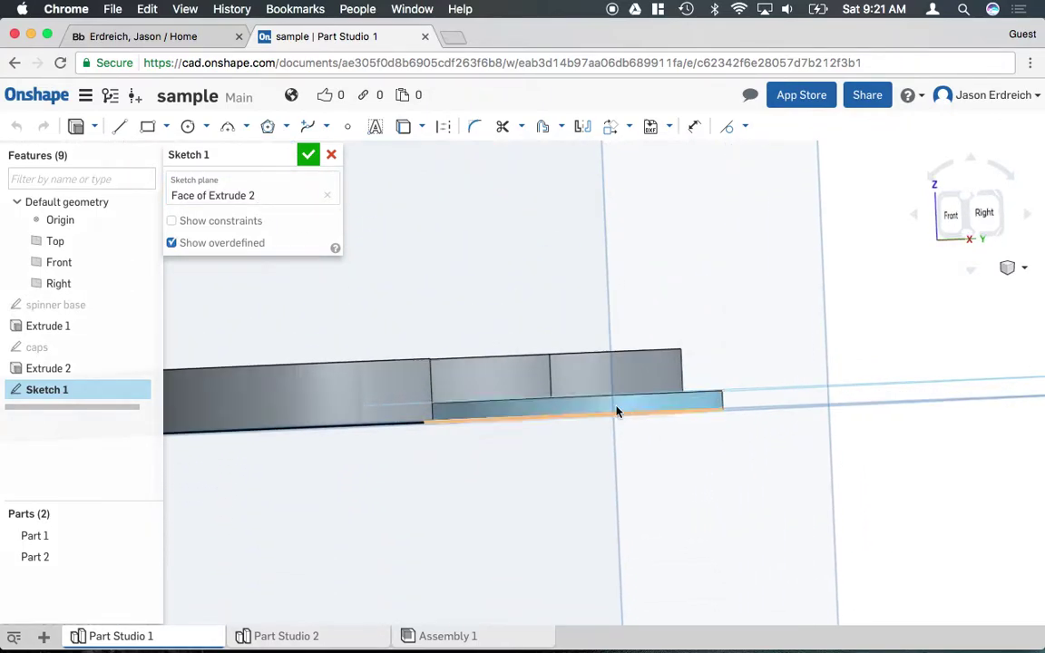
pyautogui.click(1009, 267)
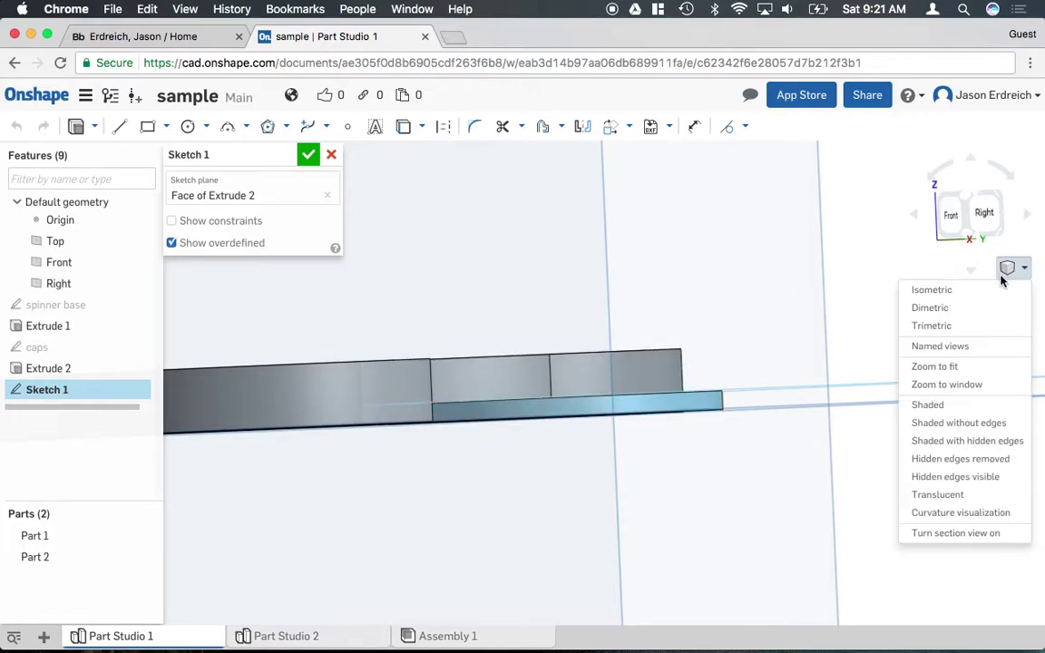
pyautogui.click(935, 289)
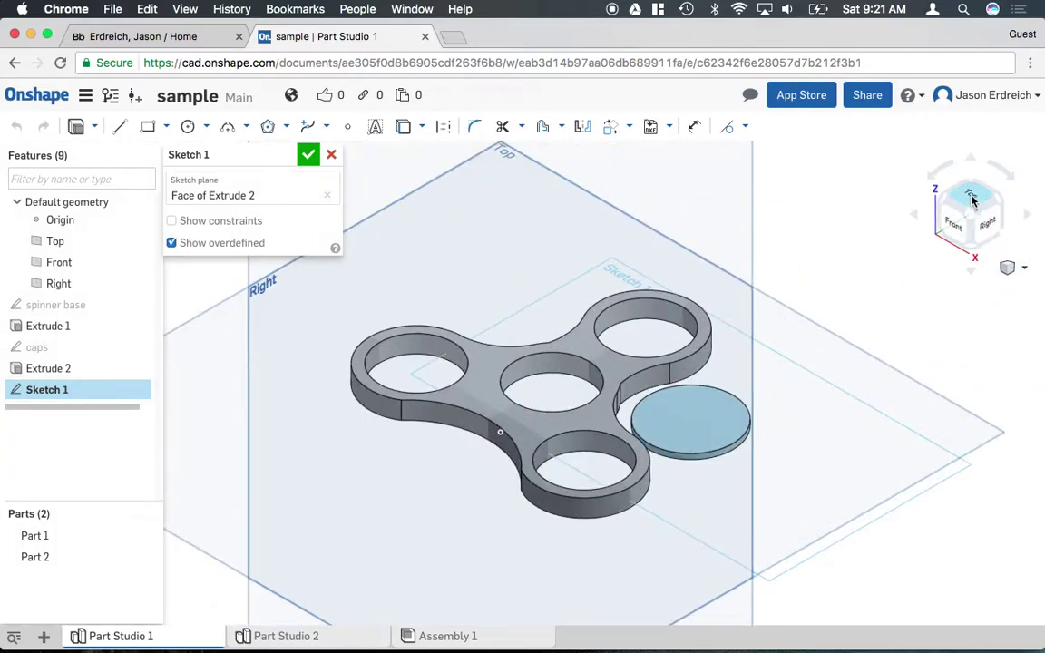
pyautogui.click(989, 186)
pyautogui.scroll(5, 844, 366)
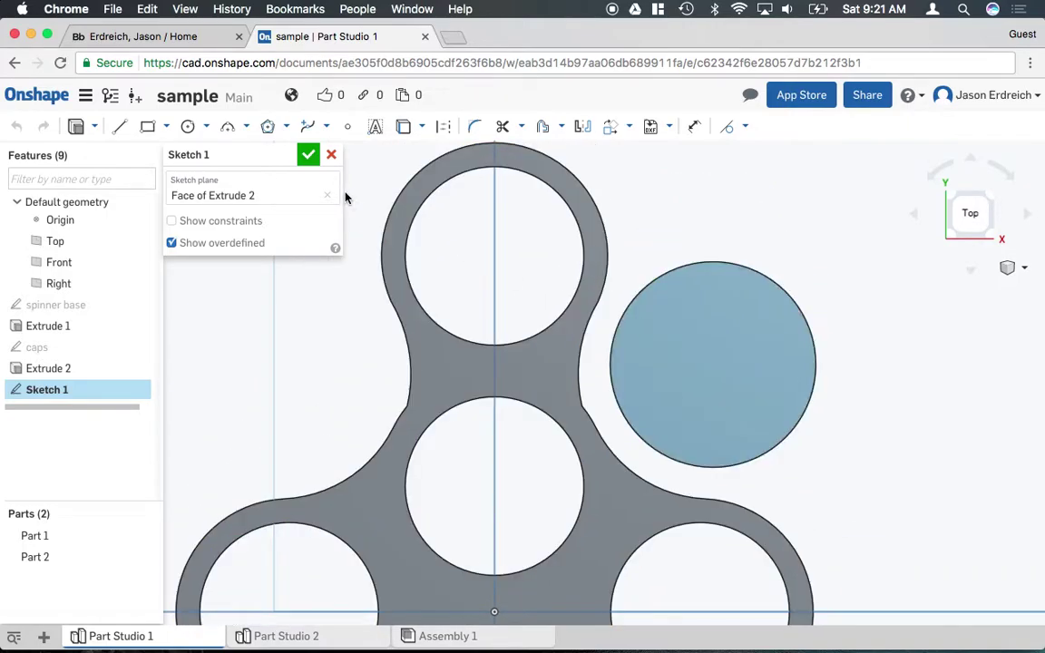
pyautogui.click(286, 157)
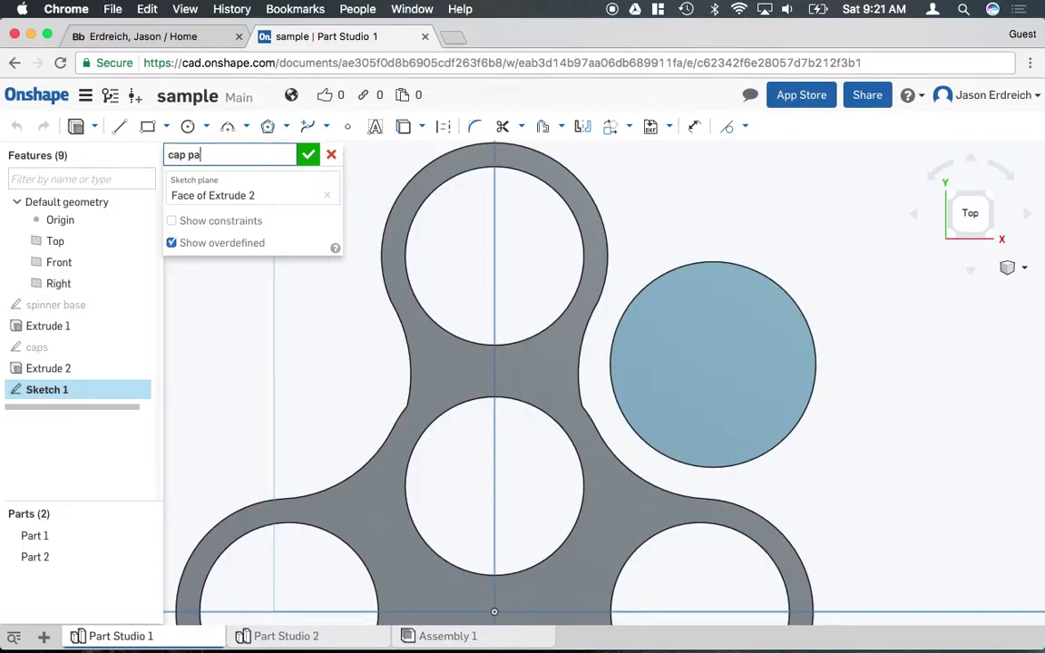
pyautogui.scroll(3, 807, 285)
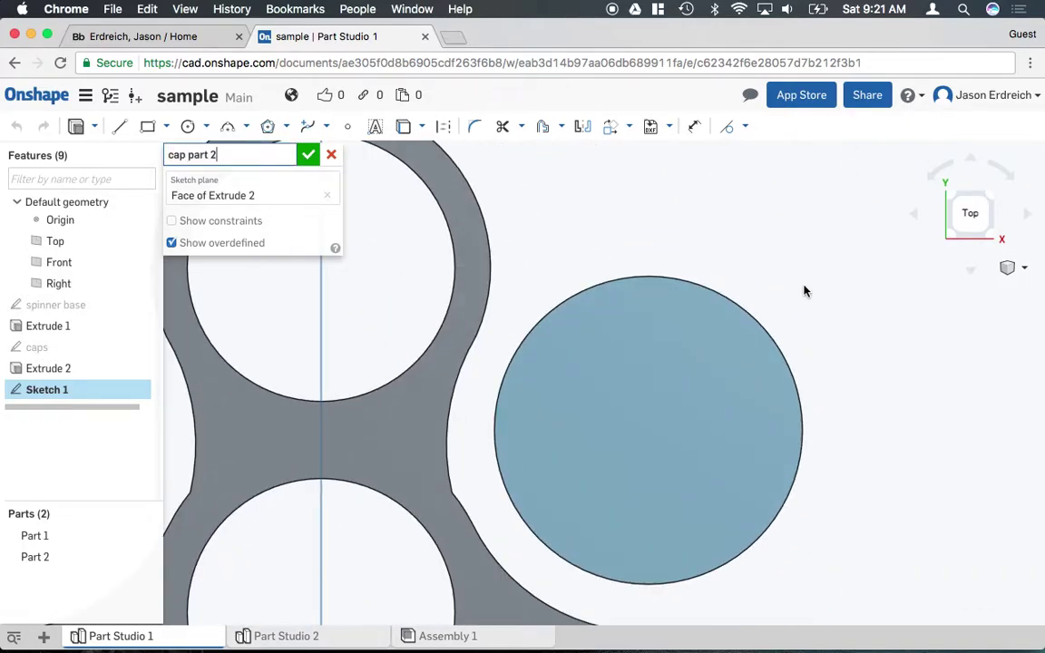
pyautogui.press('Return')
# Draw a circle 0.35 in in diameter at the centre of the cap disc and finish the sketch
pyautogui.click(188, 126)
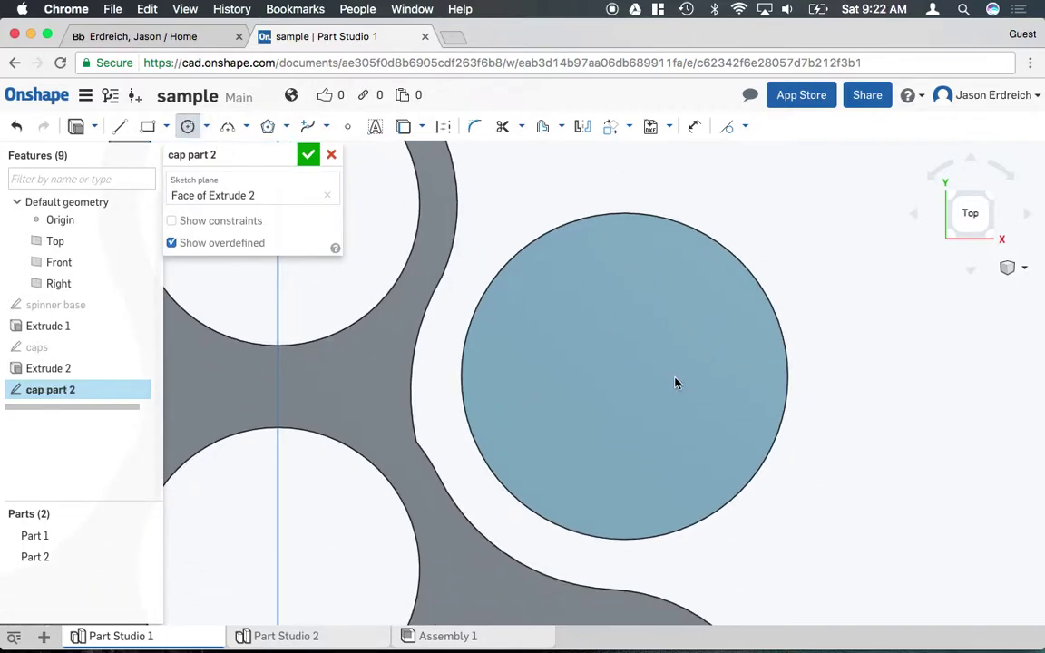
pyautogui.click(624, 376)
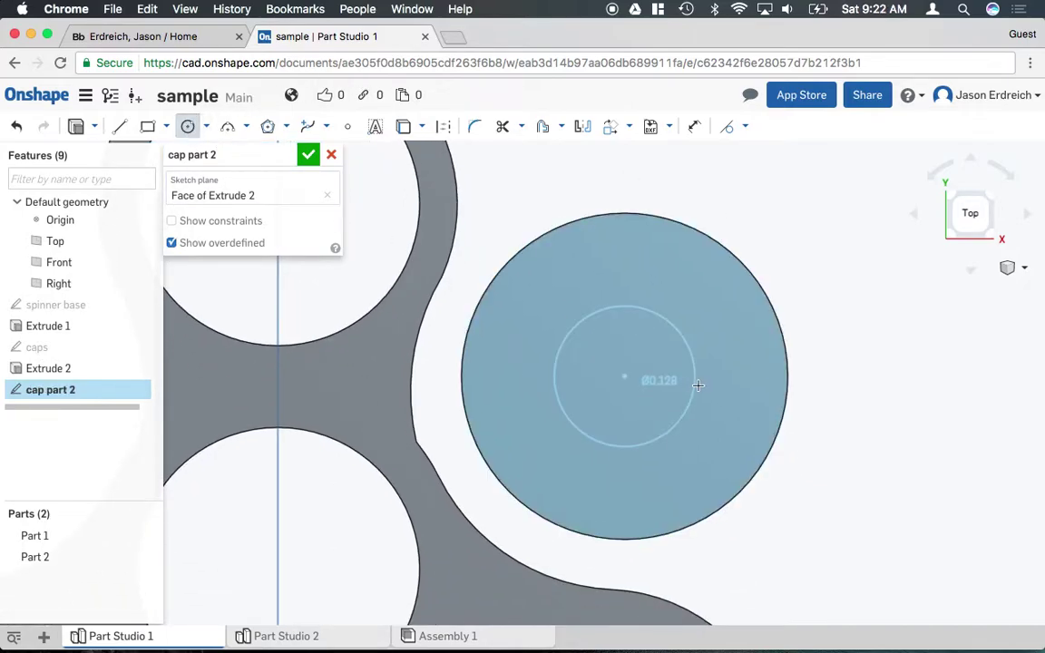
pyautogui.click(708, 382)
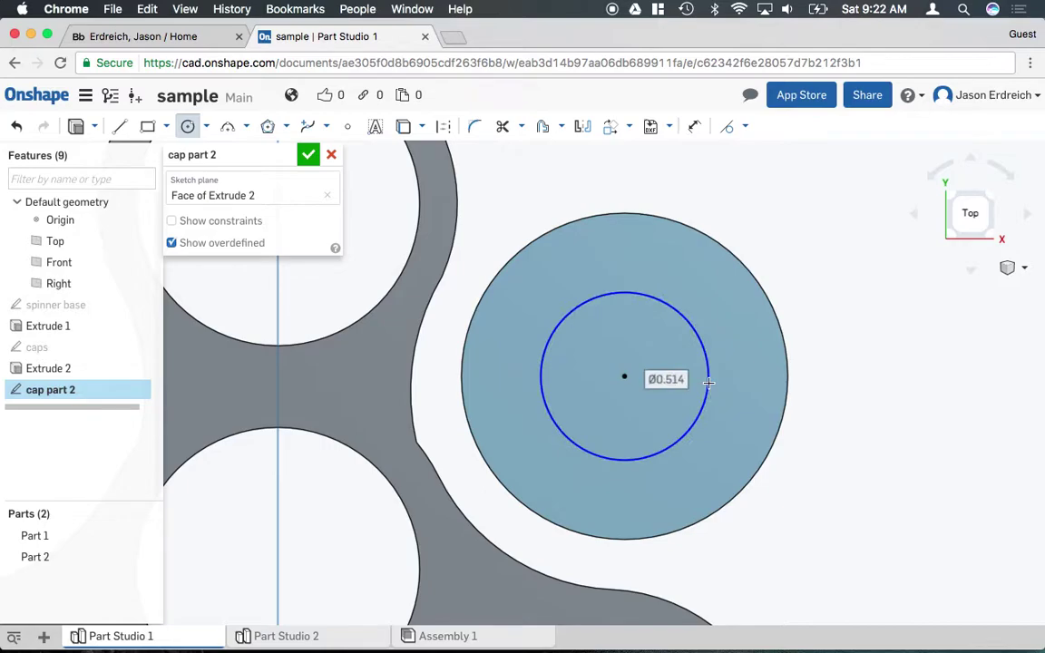
pyautogui.write('0')
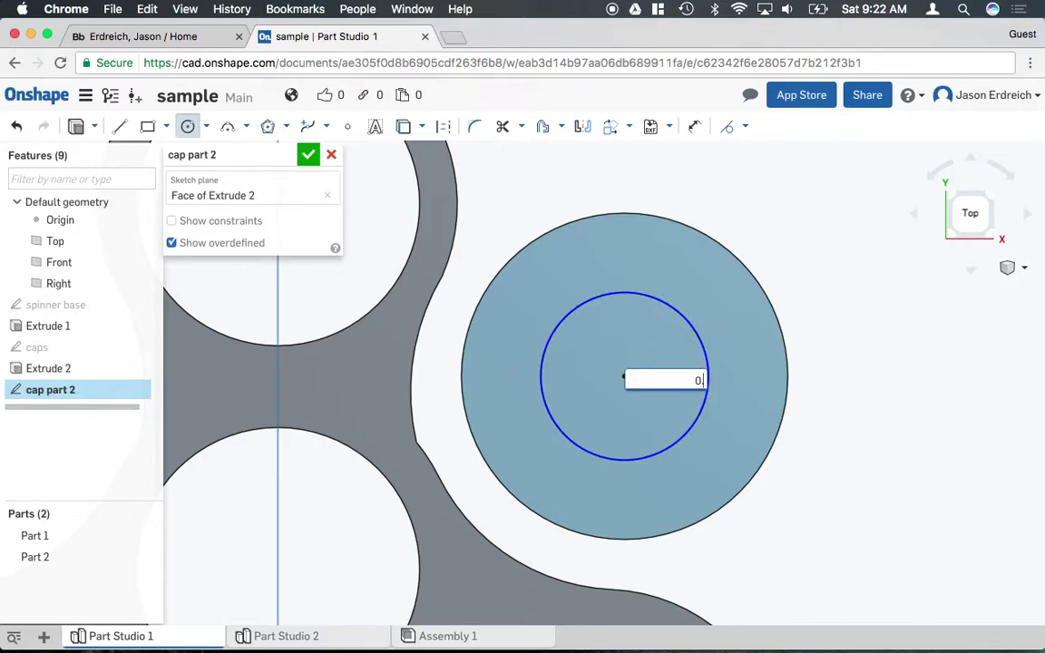
pyautogui.write('.35')
pyautogui.press('Return')
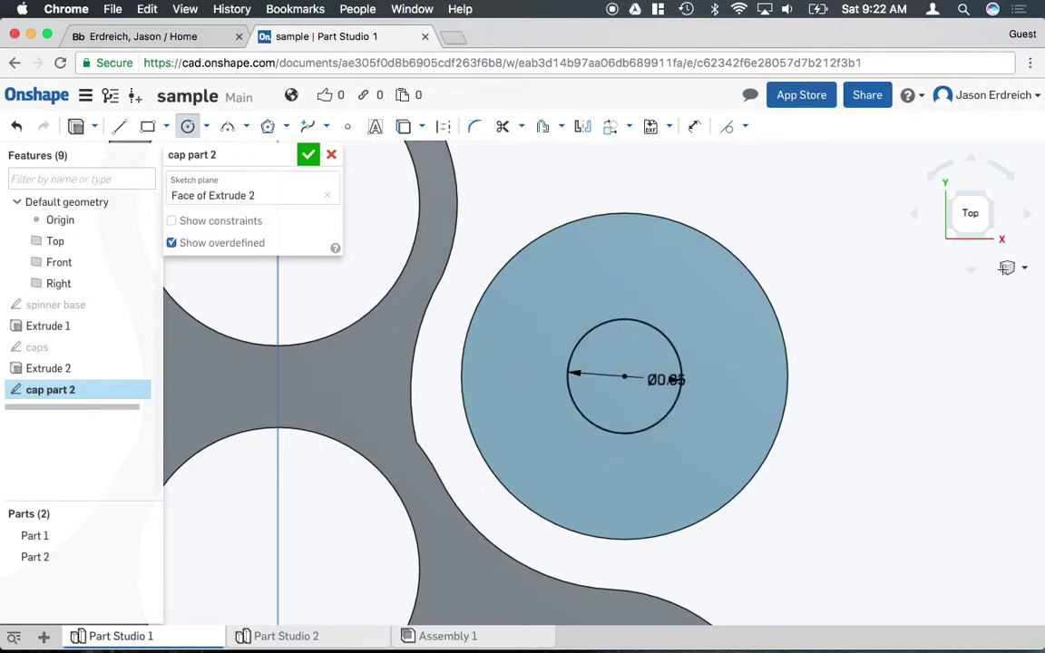
pyautogui.click(309, 154)
# Extrude the small centre circle upward by a blind depth of 0.15 in, adding it to the cap disc
pyautogui.click(1013, 269)
pyautogui.click(928, 287)
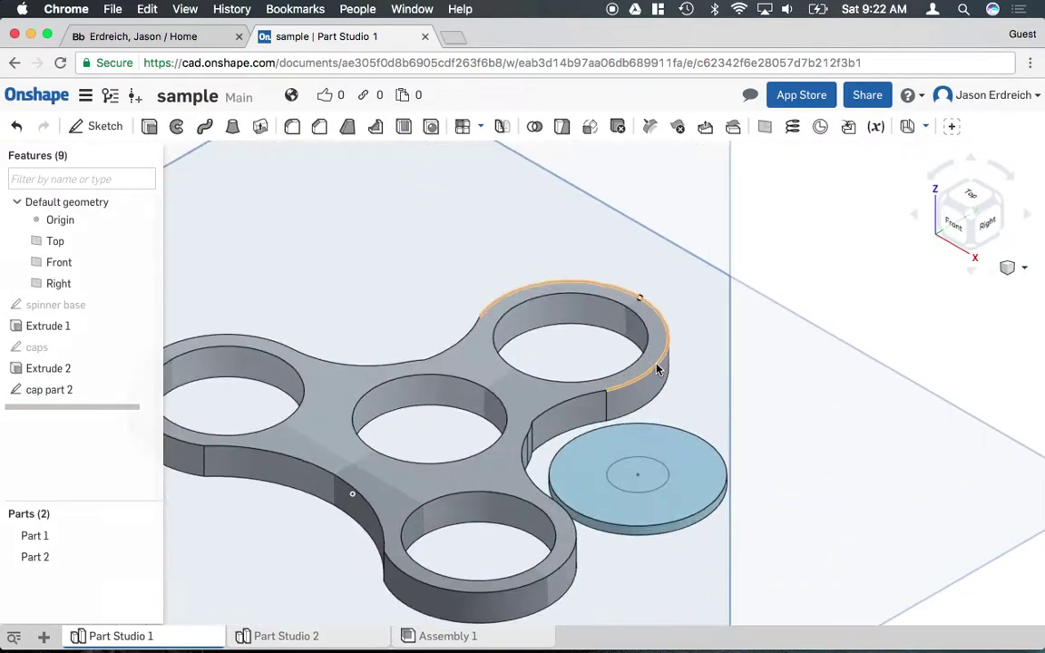
pyautogui.hotkey('shift', 'e')
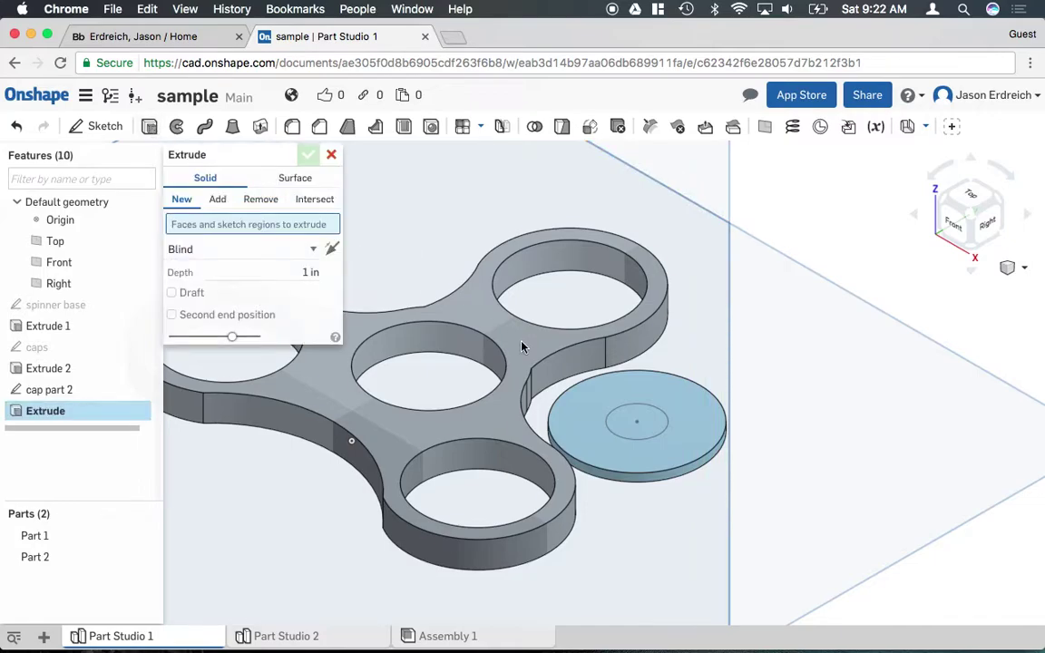
pyautogui.click(622, 421)
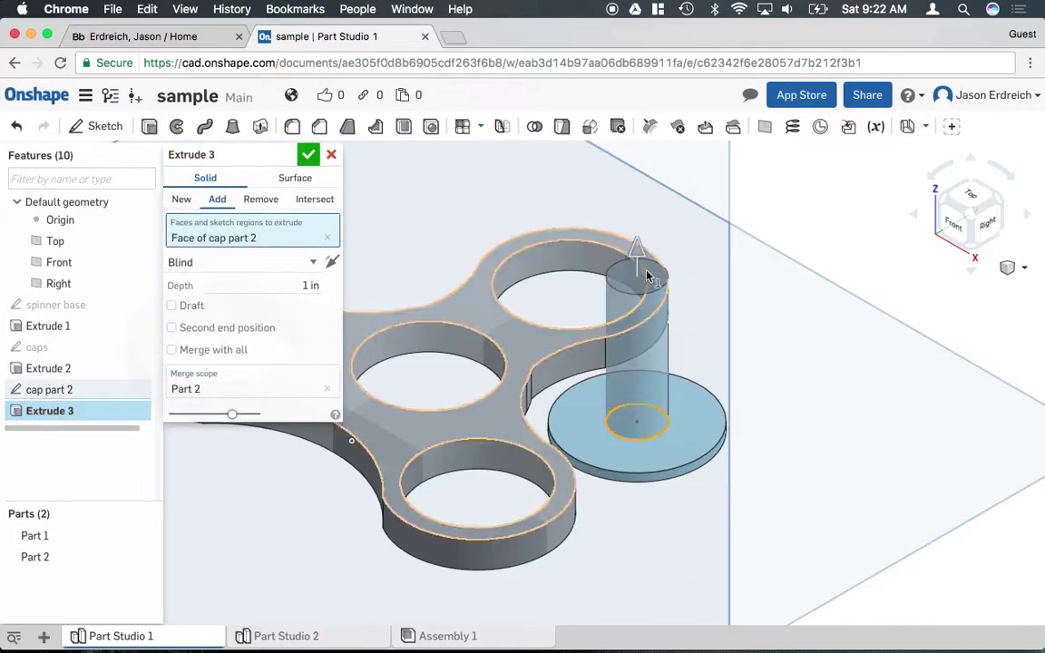
pyautogui.moveTo(640, 316); pyautogui.dragTo(637, 369)
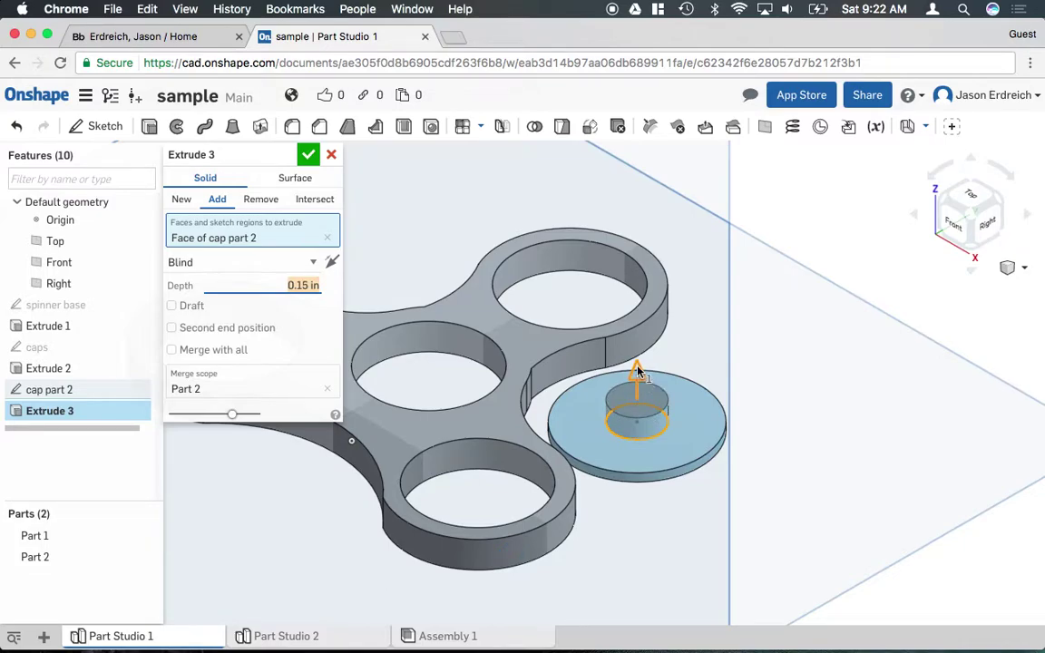
pyautogui.click(309, 154)
# Rename the spinner body's extrude feature as "spinner ext"
pyautogui.moveTo(805, 291); pyautogui.dragTo(898, 342, button='middle')
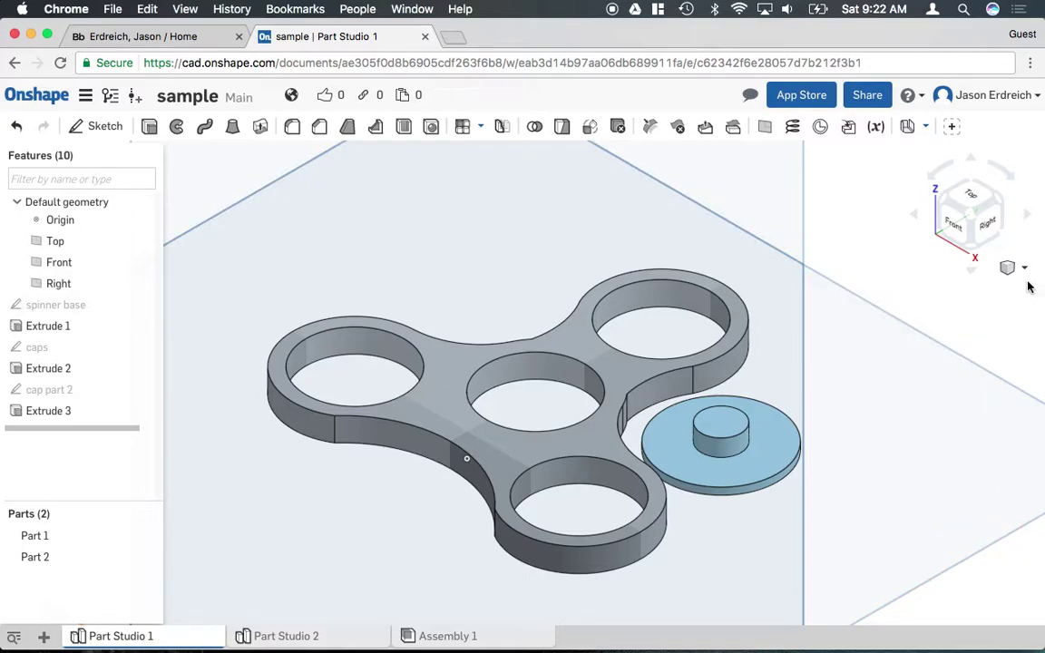
pyautogui.scroll(-3, 806, 345)
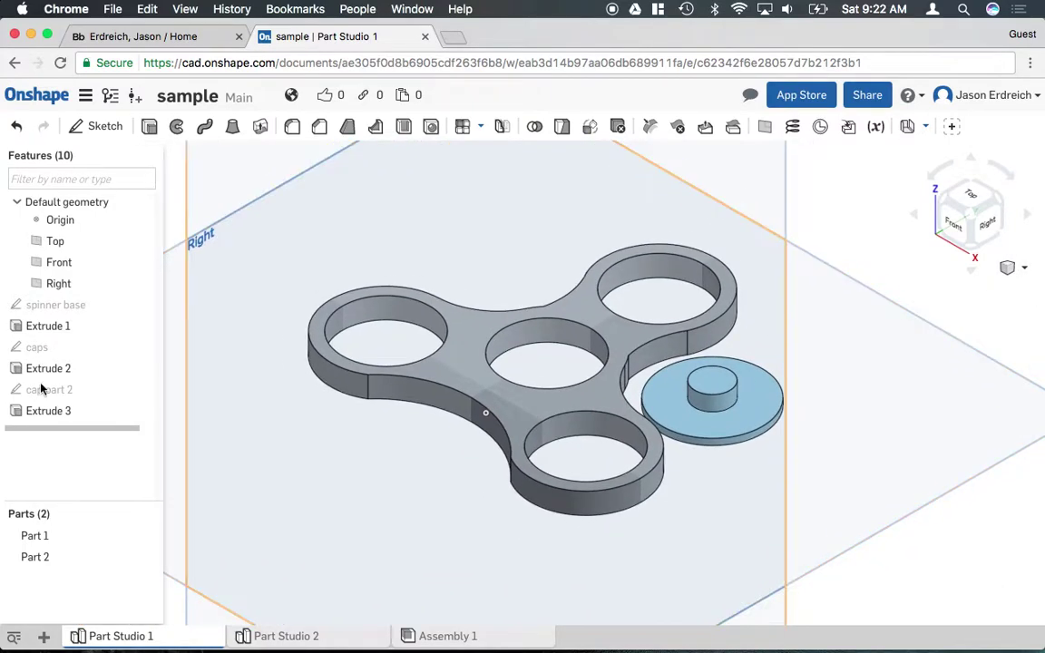
pyautogui.rightClick(49, 331)
pyautogui.click(72, 342)
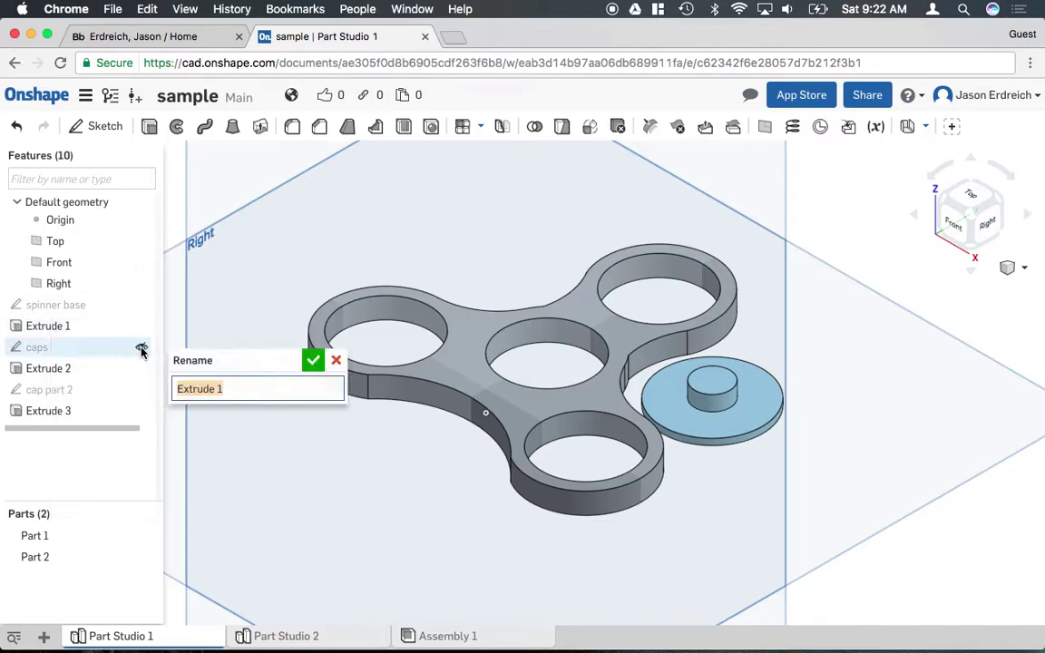
pyautogui.write('sp')
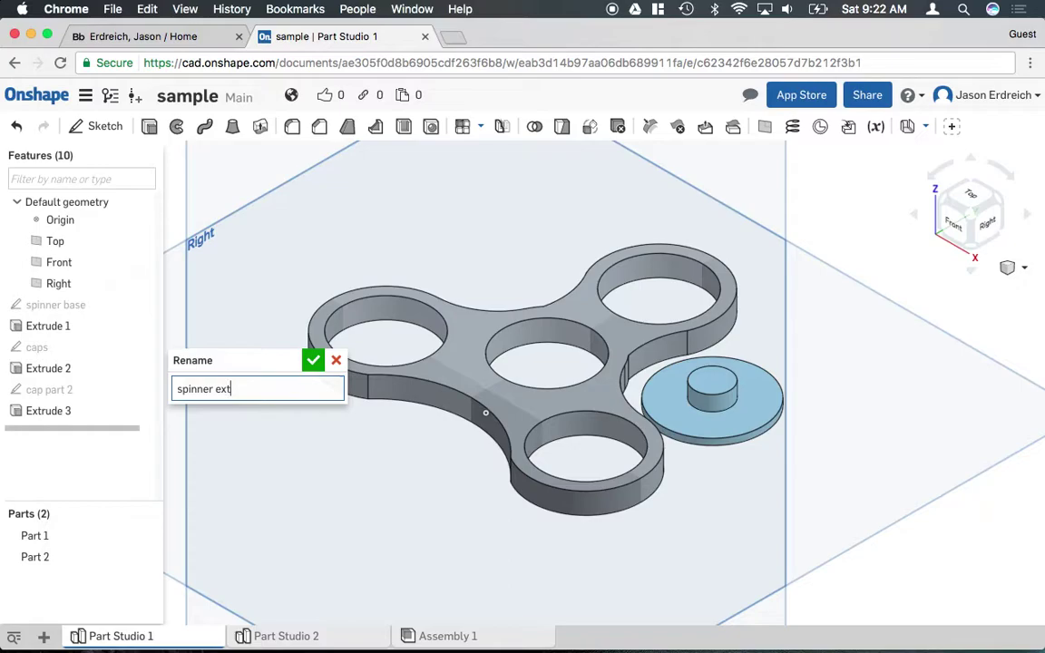
pyautogui.write('inner ext')
pyautogui.press('Return')
pyautogui.rightClick(69, 368)
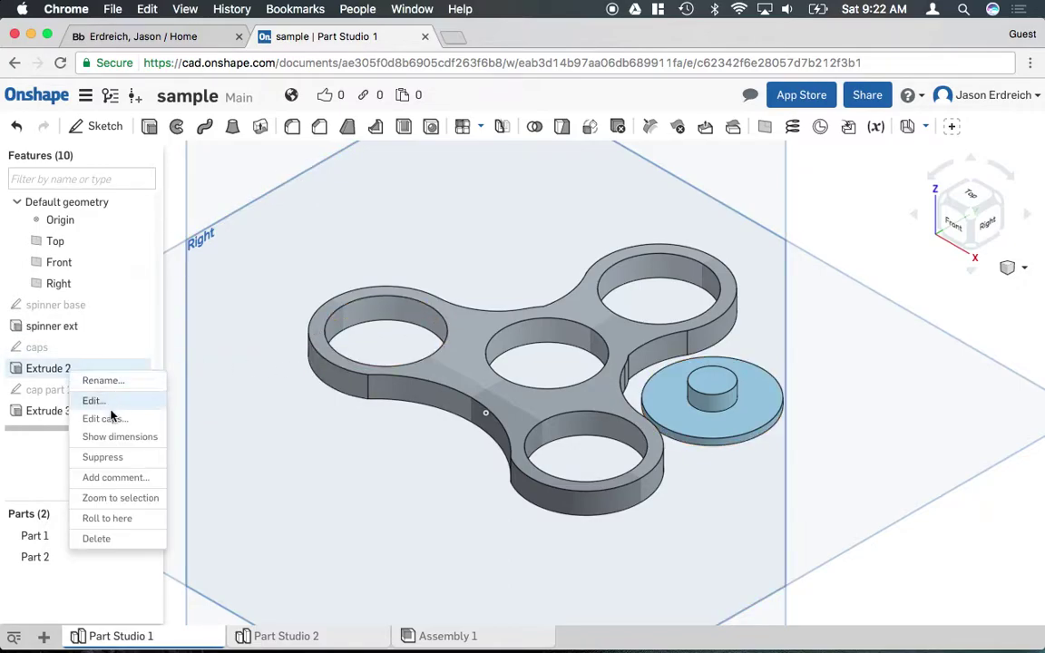
pyautogui.click(98, 539)
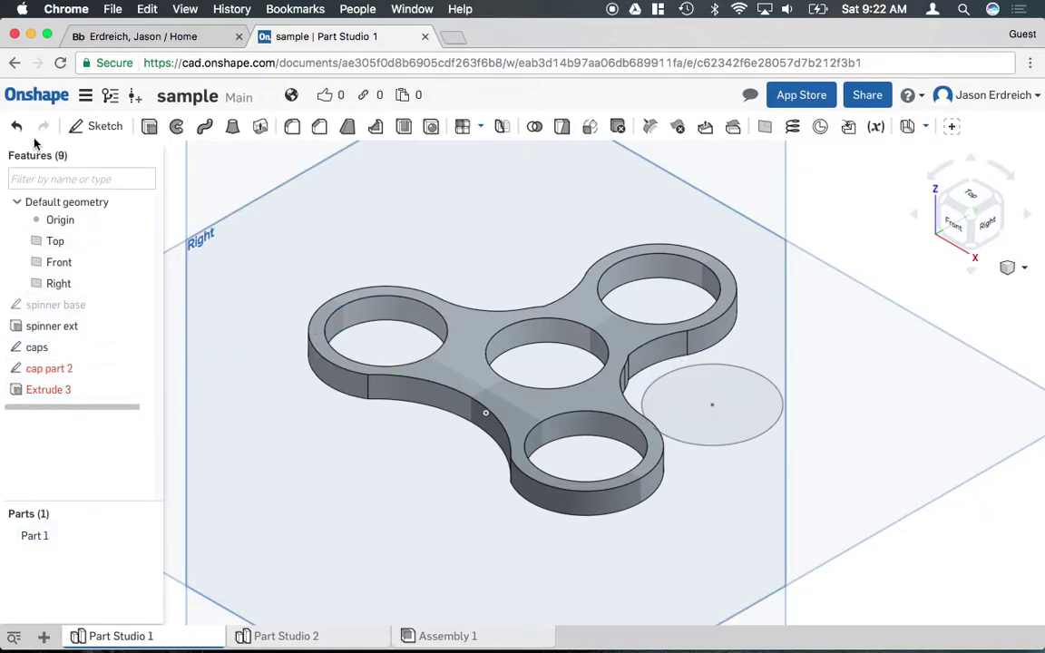
pyautogui.click(16, 126)
# Rename the cap disc's extrude feature as "cap ext 1" and the cap post's extrude as "cap ext 2"
pyautogui.rightClick(49, 369)
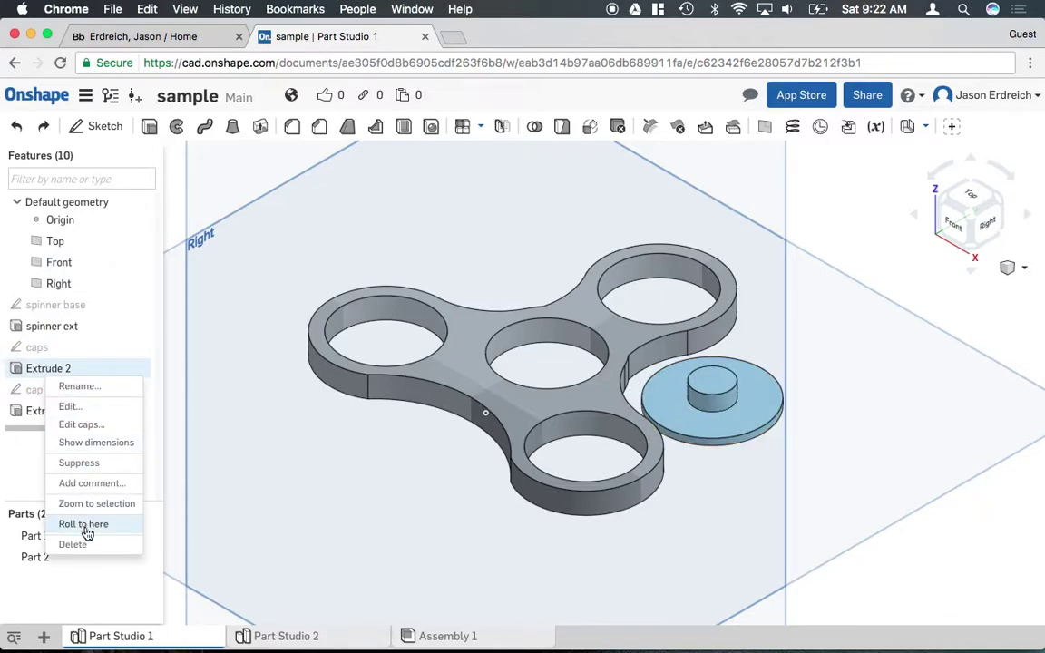
pyautogui.click(78, 387)
pyautogui.write('cap ext 1')
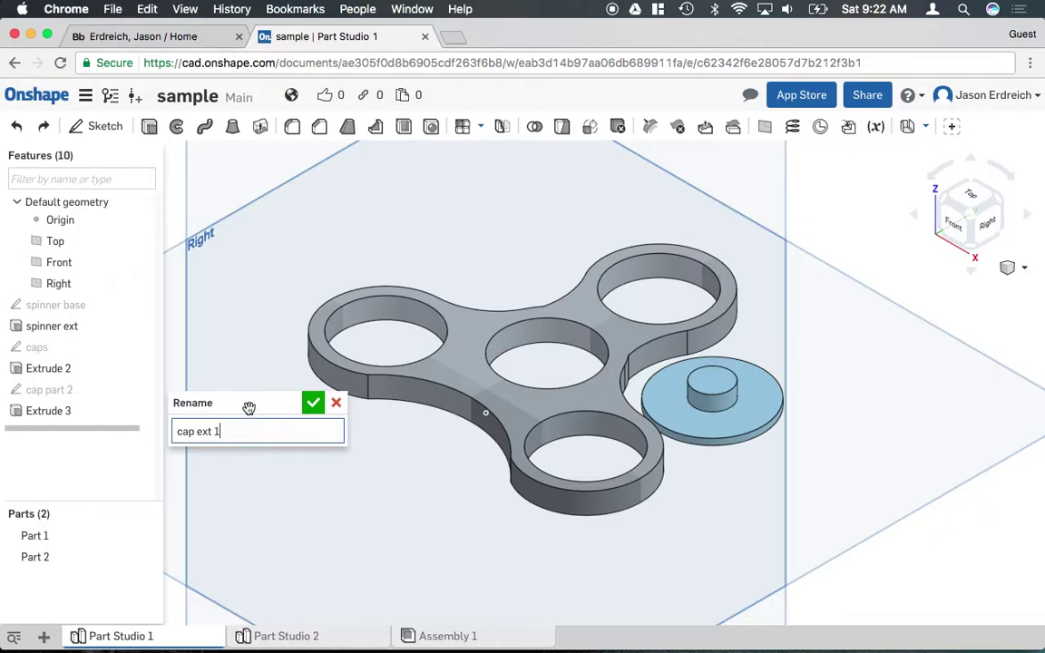
pyautogui.click(313, 402)
pyautogui.rightClick(80, 412)
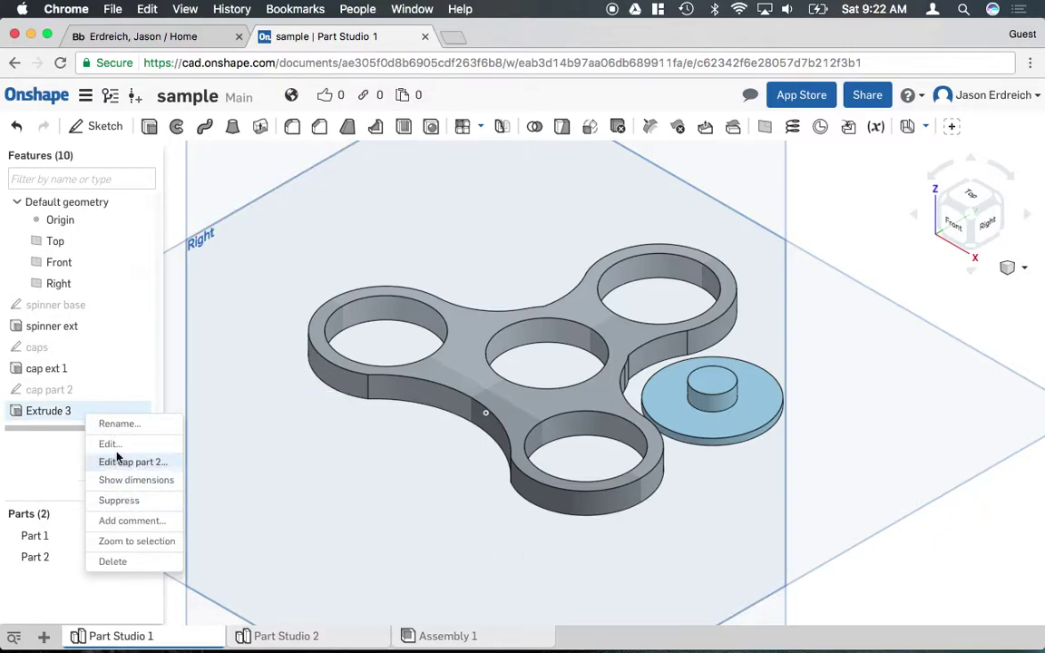
pyautogui.click(111, 424)
pyautogui.write('cap ext 2')
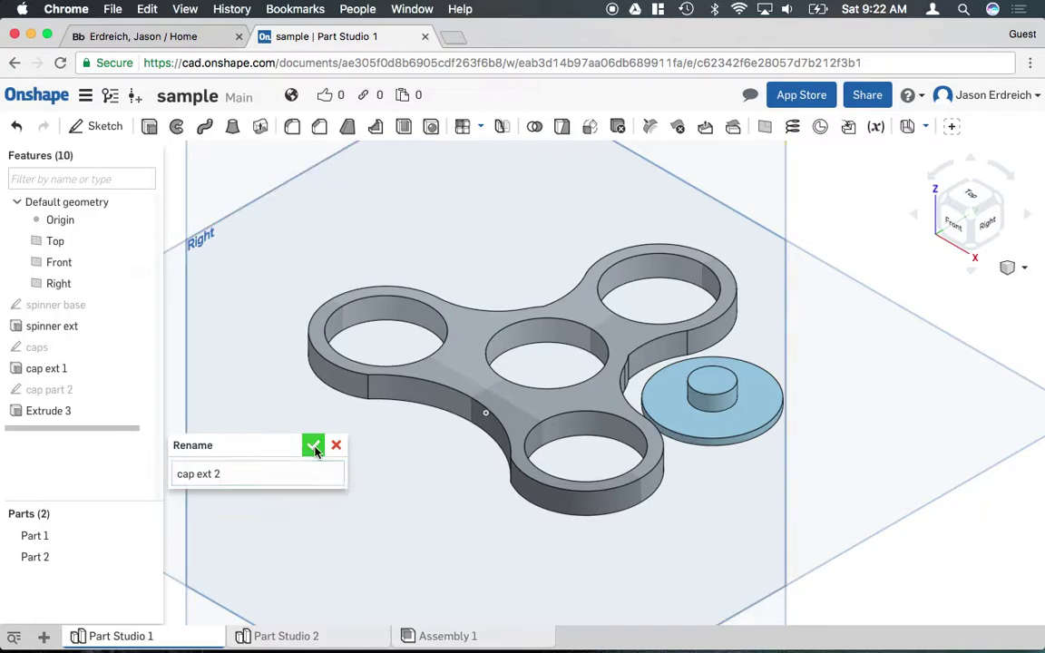
pyautogui.click(313, 444)
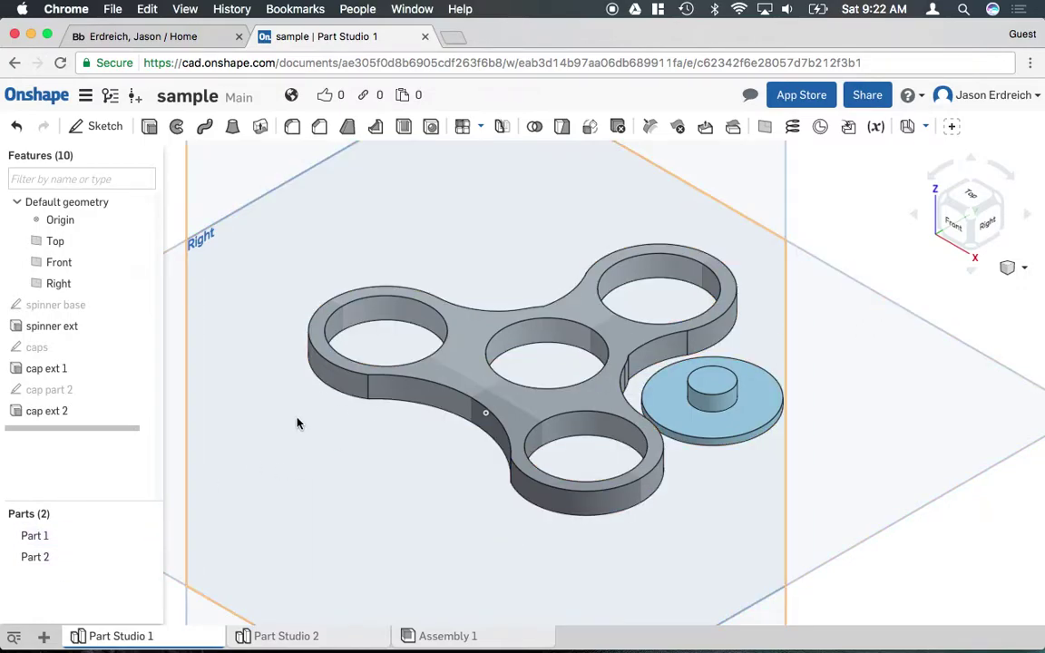
# Copy the cap part to the opposite side of the spinner, translated by about -2.18 in in X and 0.07 in in Y
pyautogui.click(69, 539)
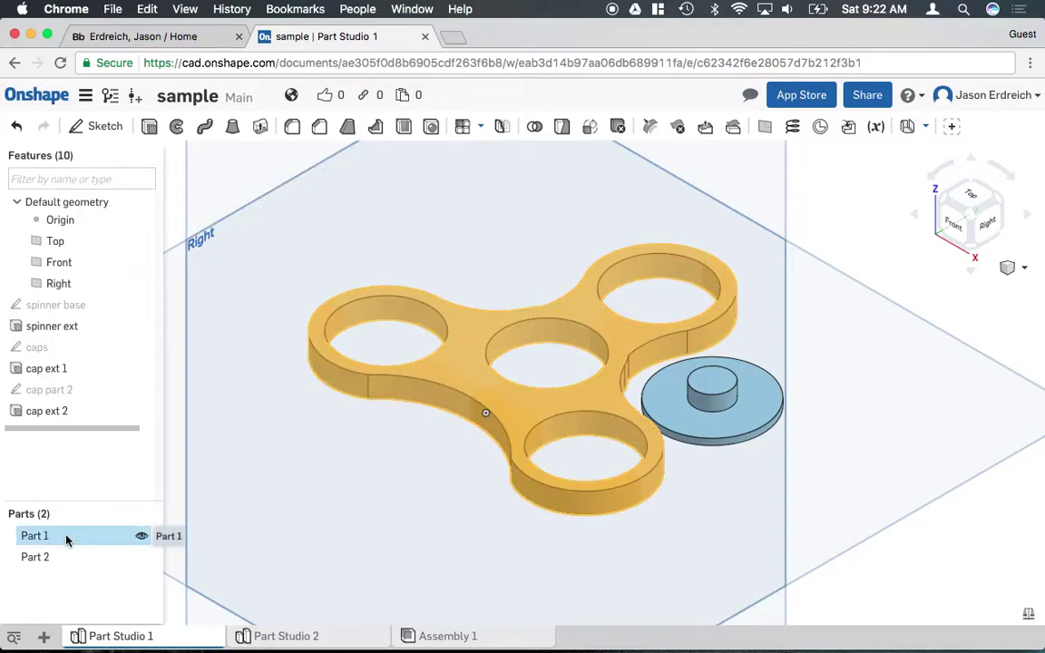
pyautogui.click(828, 265)
pyautogui.click(60, 559)
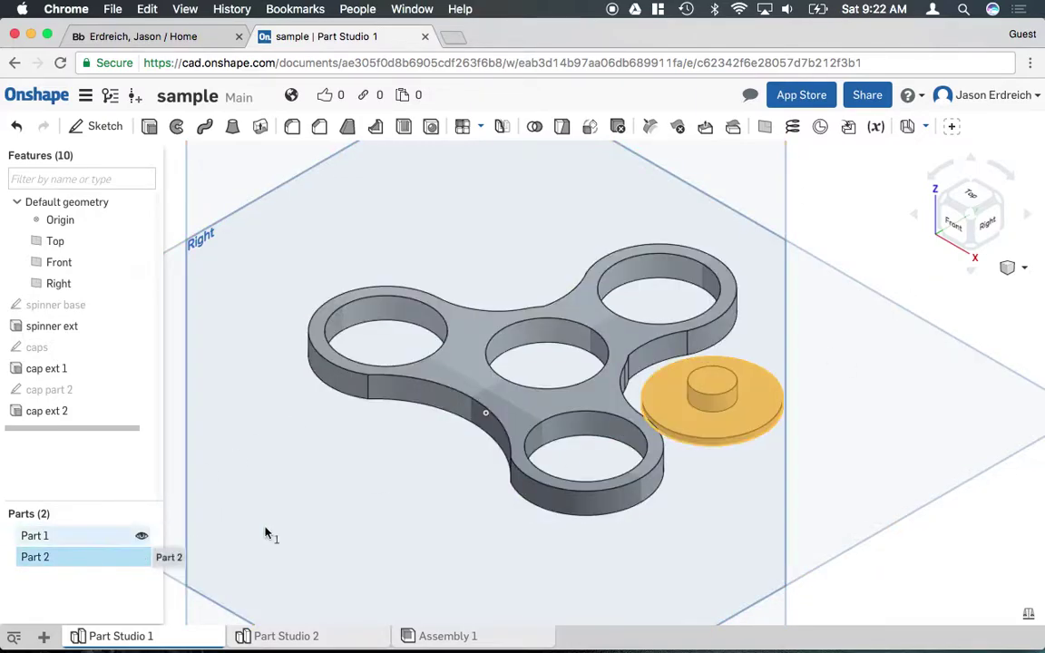
pyautogui.rightClick(88, 566)
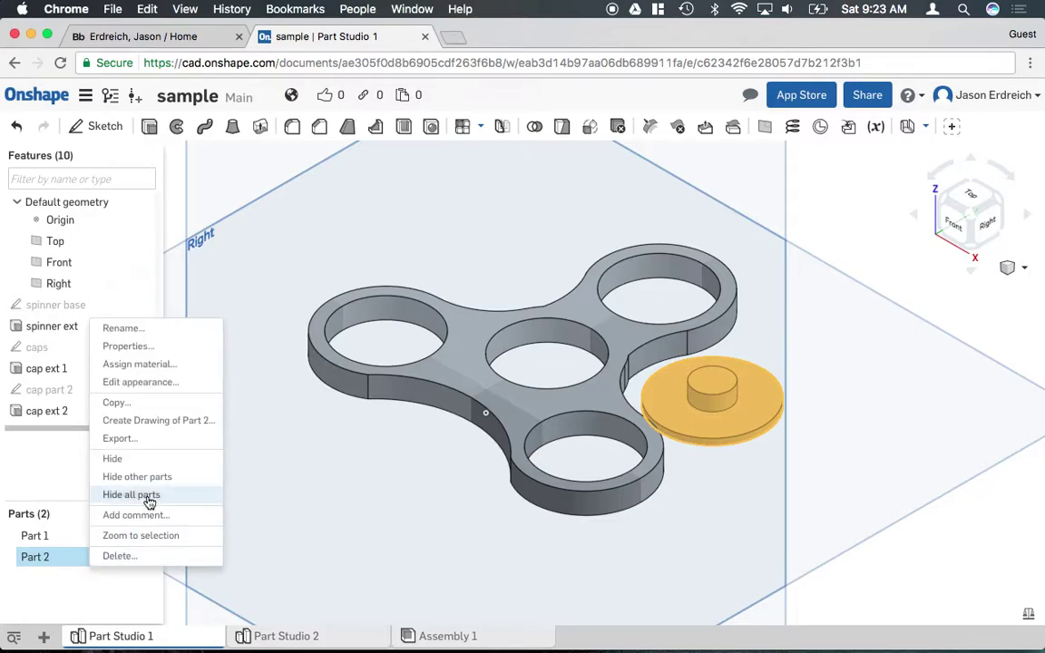
pyautogui.click(142, 410)
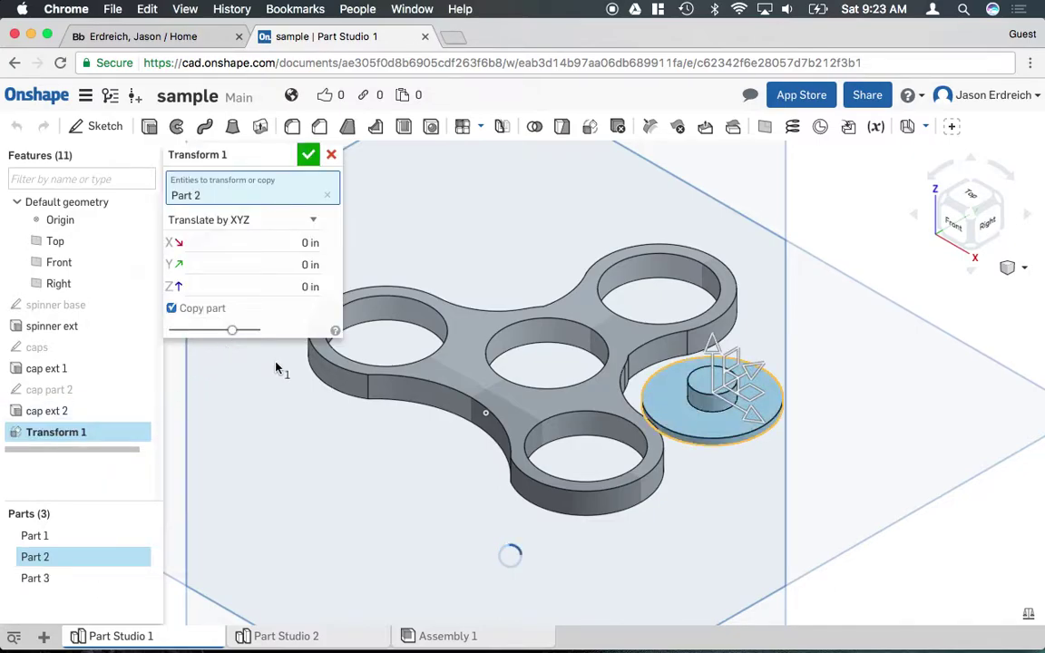
pyautogui.moveTo(753, 422); pyautogui.dragTo(534, 293)
pyautogui.moveTo(544, 249); pyautogui.dragTo(551, 239)
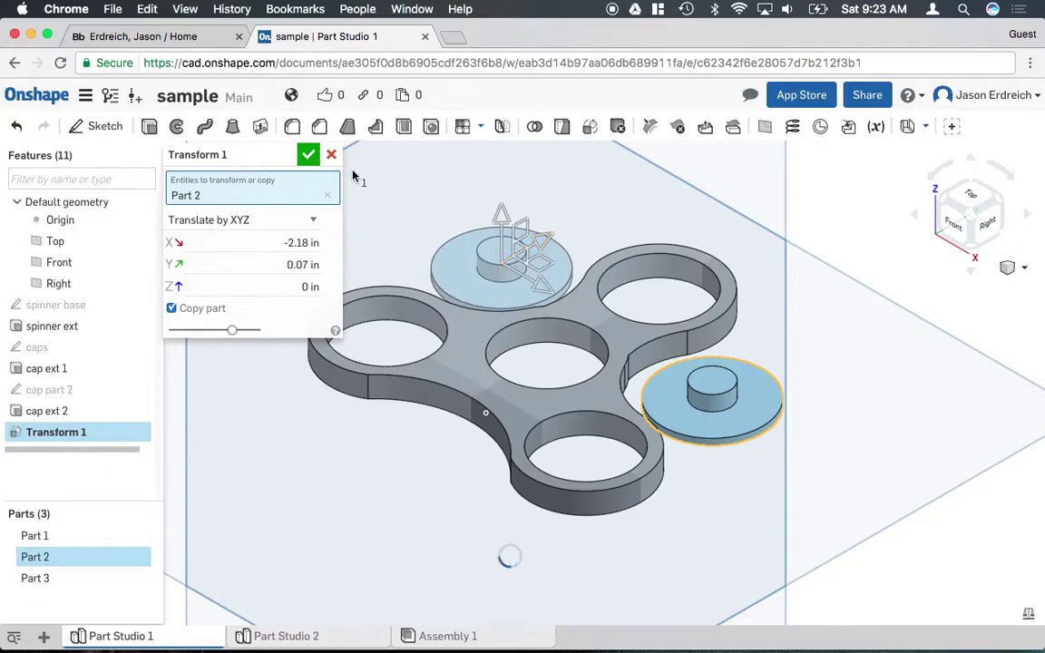